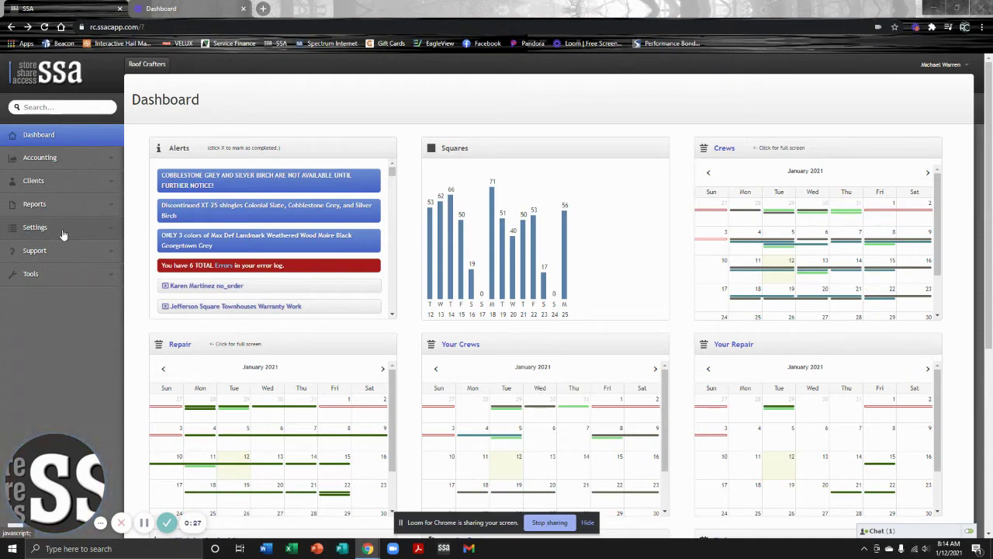
# Expand the Clients menu in the dashboard's left sidebar.
pyautogui.click(82, 190)
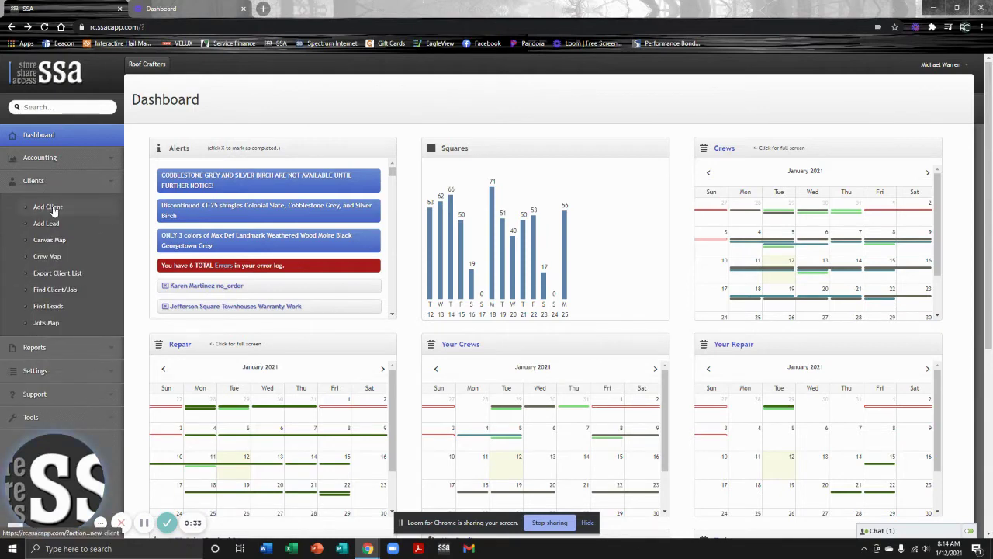
# Open the Add Client form and enter the client's full name.
pyautogui.click(54, 209)
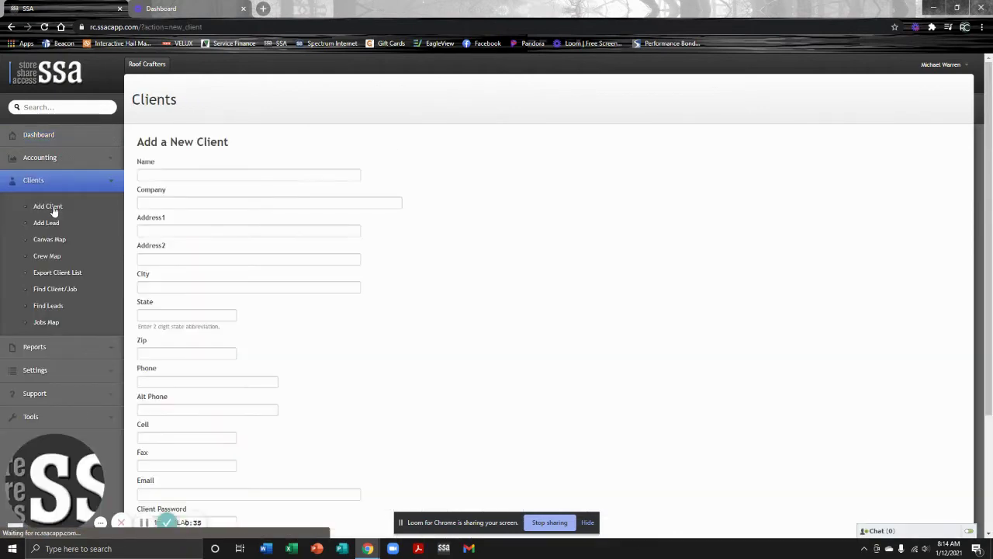
pyautogui.click(177, 174)
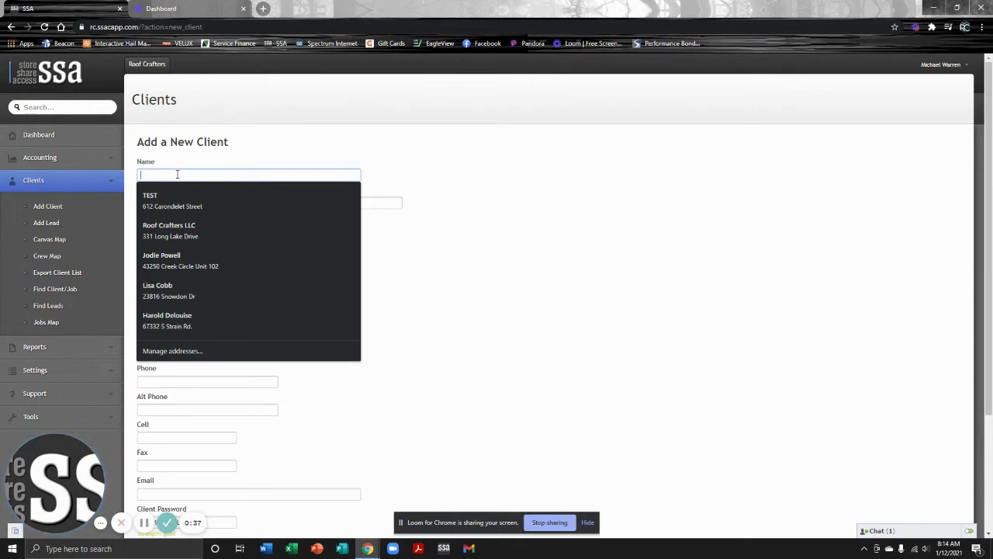
pyautogui.write('tEST mICHAE')
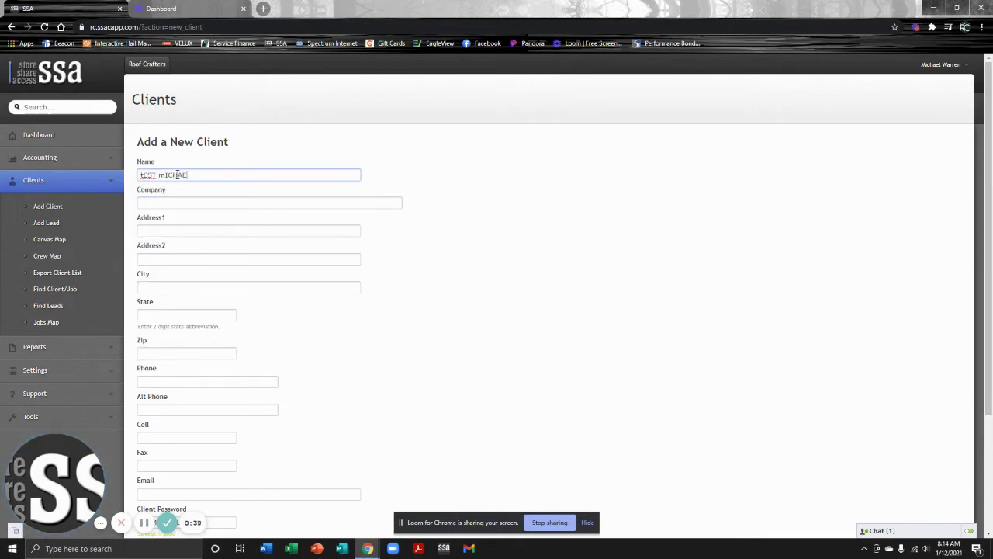
pyautogui.hotkey('ctrl', 'BackSpace')
pyautogui.hotkey('ctrl', 'BackSpace')
pyautogui.write('T')
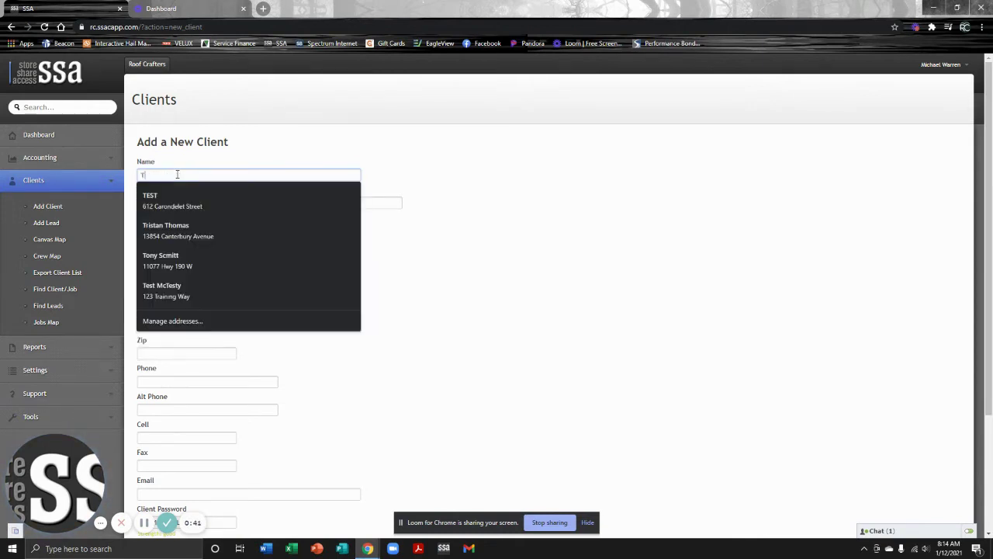
pyautogui.write('est Michael')
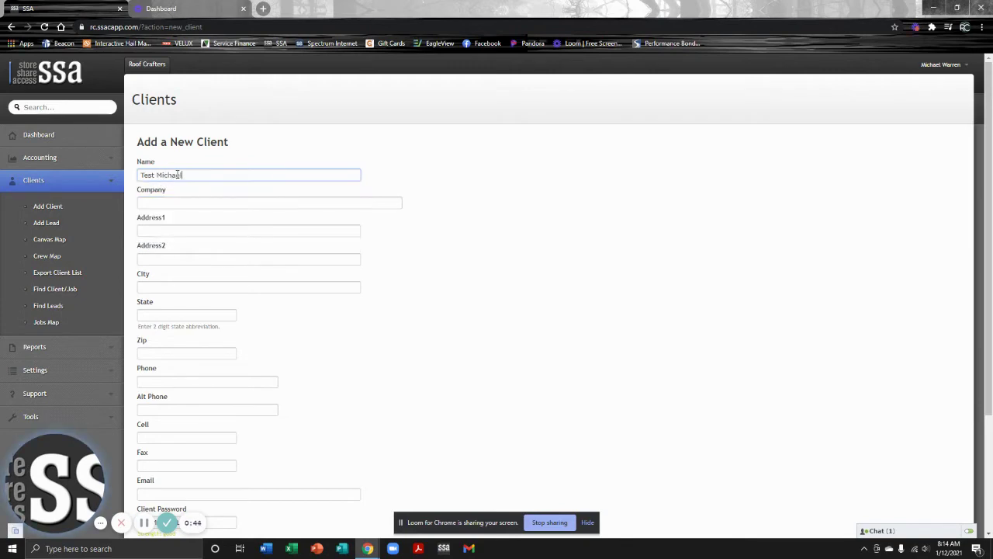
pyautogui.press('Tab')
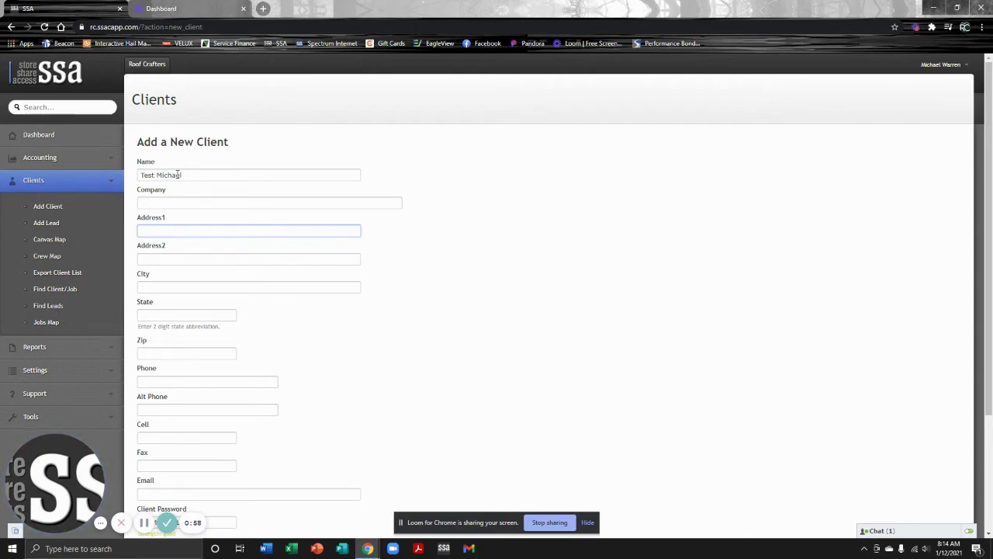
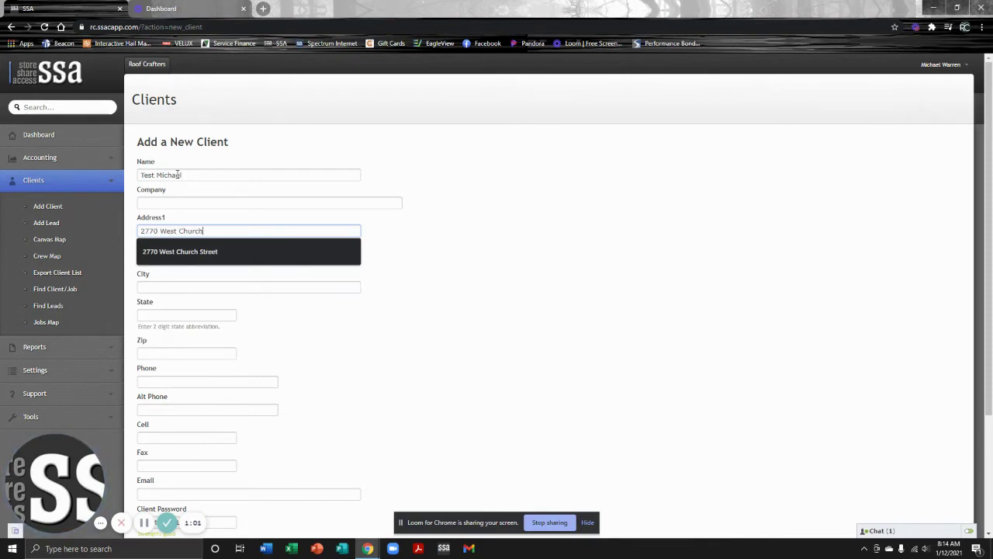
# Fill in the client's street address, city, state and zip code.
pyautogui.press('Tab')
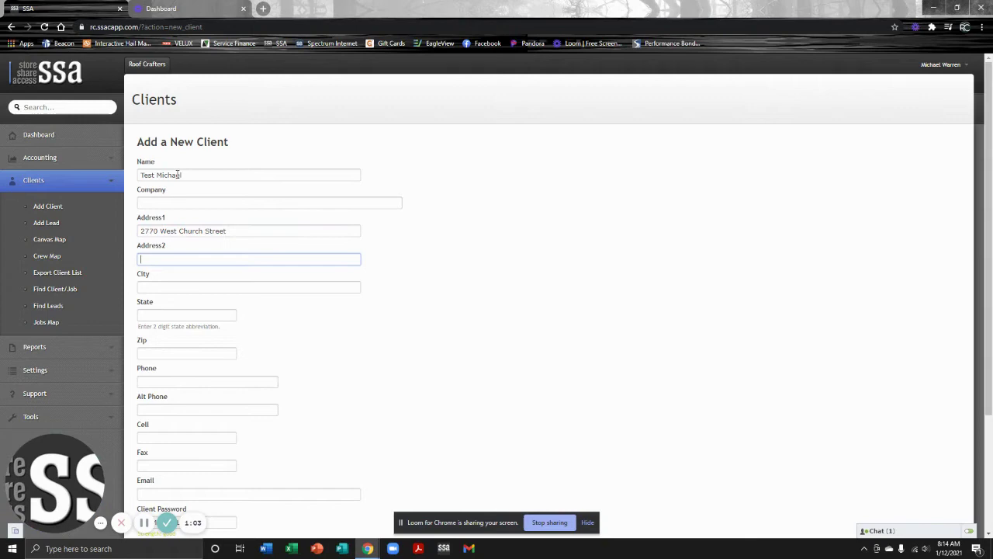
pyautogui.press('Tab')
pyautogui.write('Hammond')
pyautogui.press('Tab')
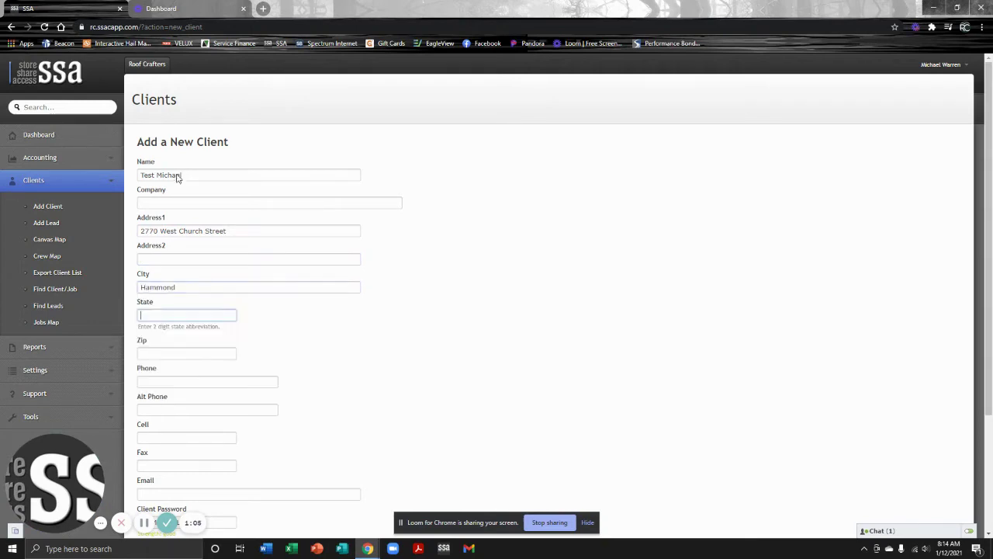
pyautogui.write('LA')
pyautogui.press('Tab')
pyautogui.write('70726')
pyautogui.press('Escape')
pyautogui.press('Tab')
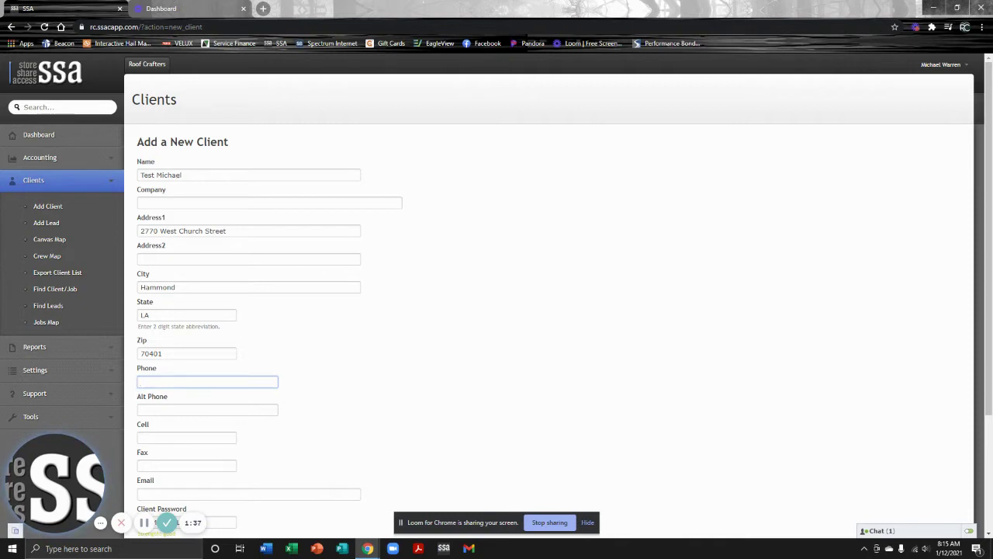
# Enter the client's cell phone number in the Cell field.
pyautogui.click(178, 438)
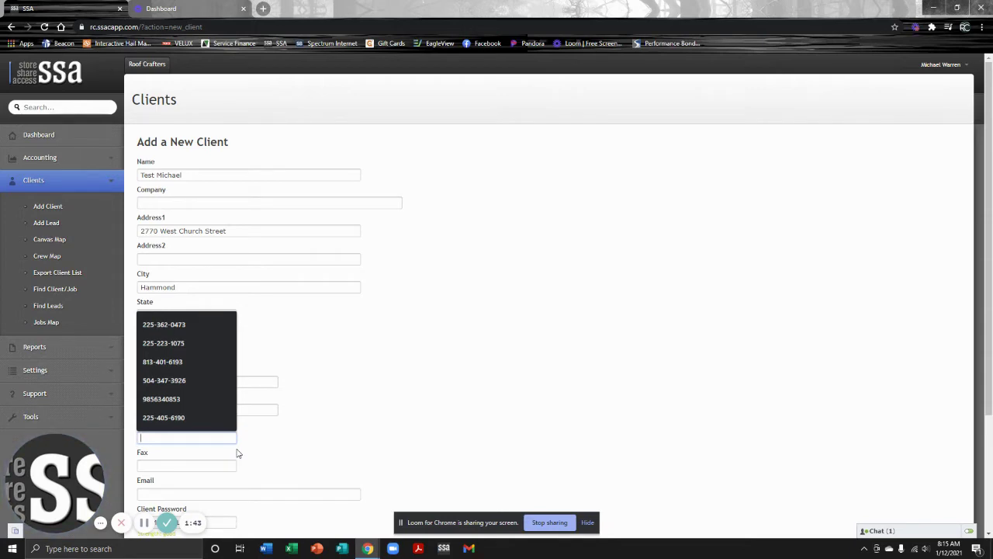
pyautogui.write('111')
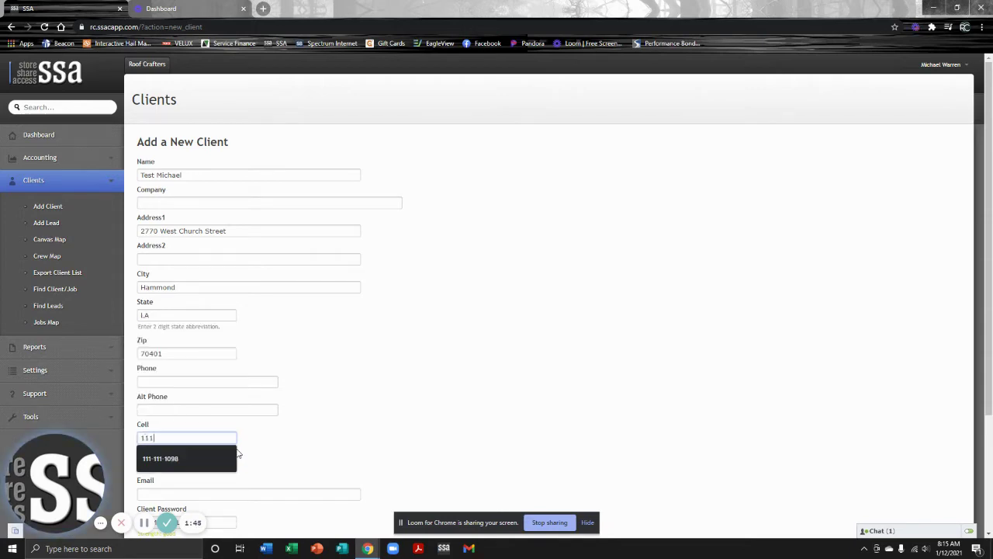
pyautogui.write('-111-0101')
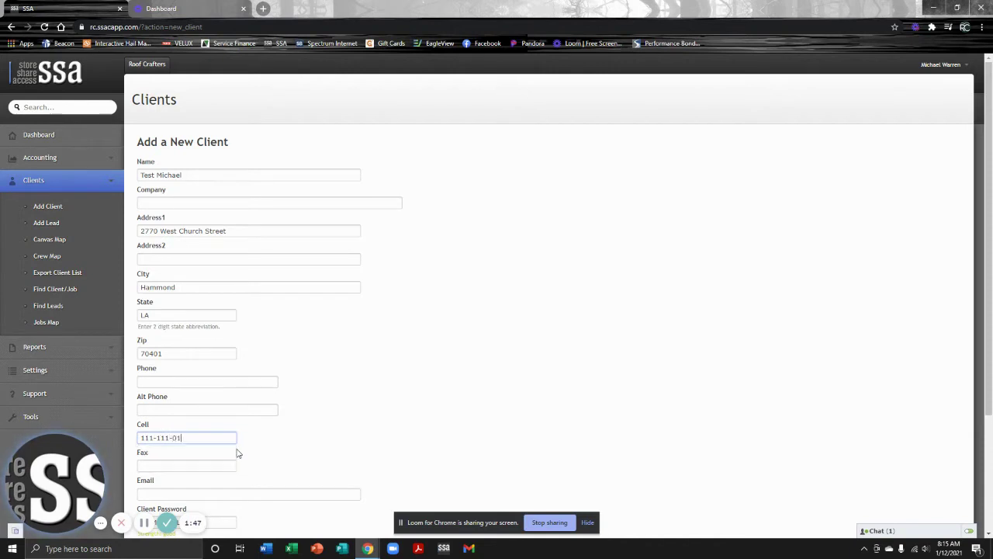
pyautogui.press('Tab')
pyautogui.press('Tab')
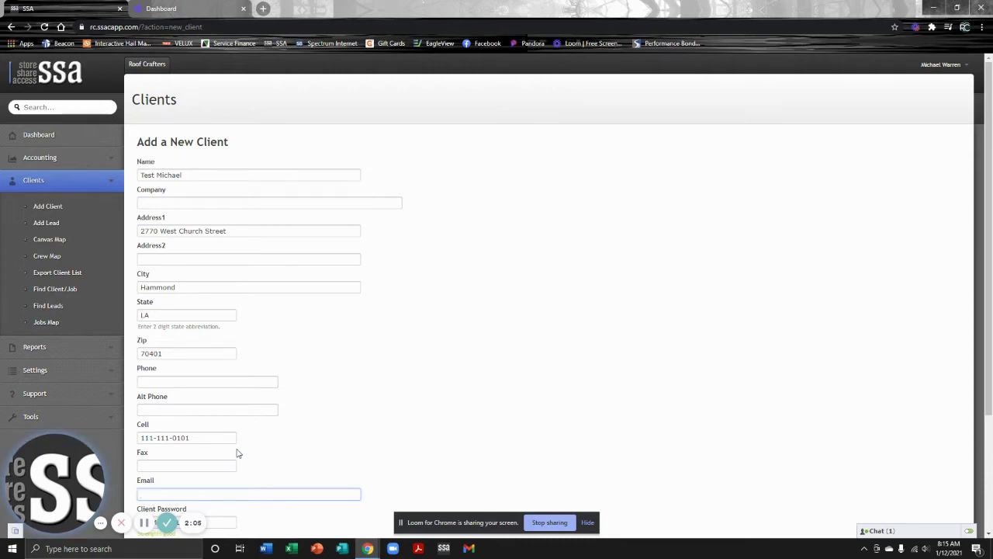
# Enter the client's e-mail address in the Email field.
pyautogui.write('TEST@')
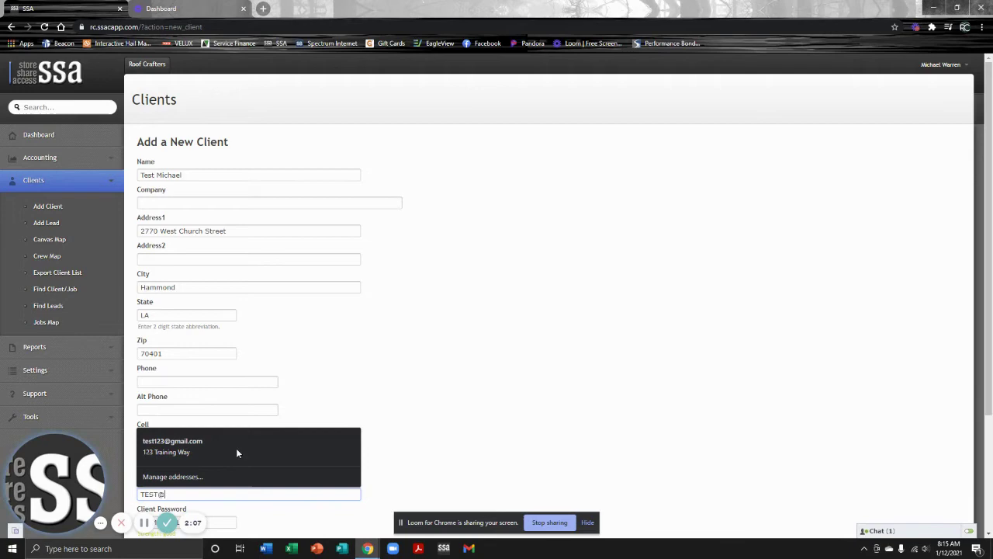
pyautogui.write('123')
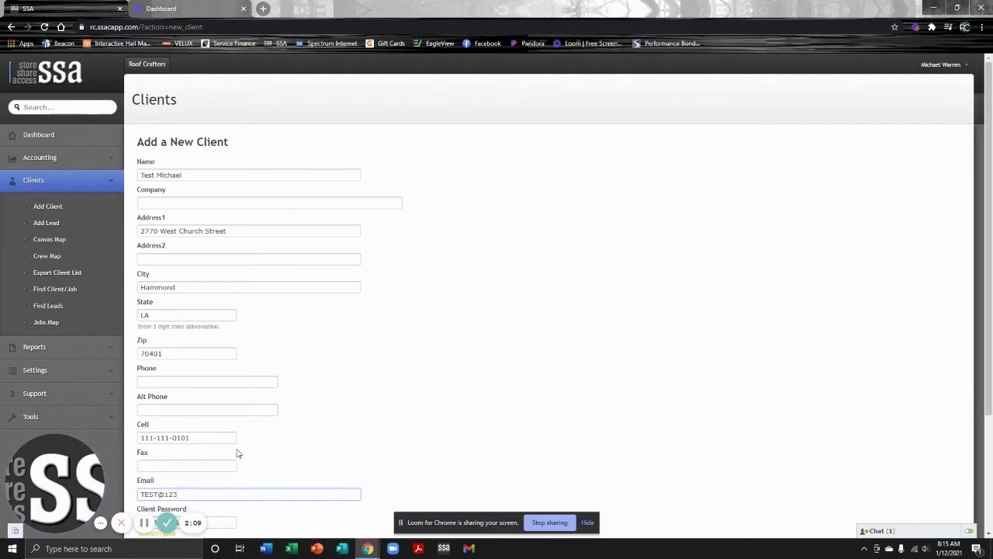
pyautogui.write('.COM')
pyautogui.scroll(-2, 256, 427)
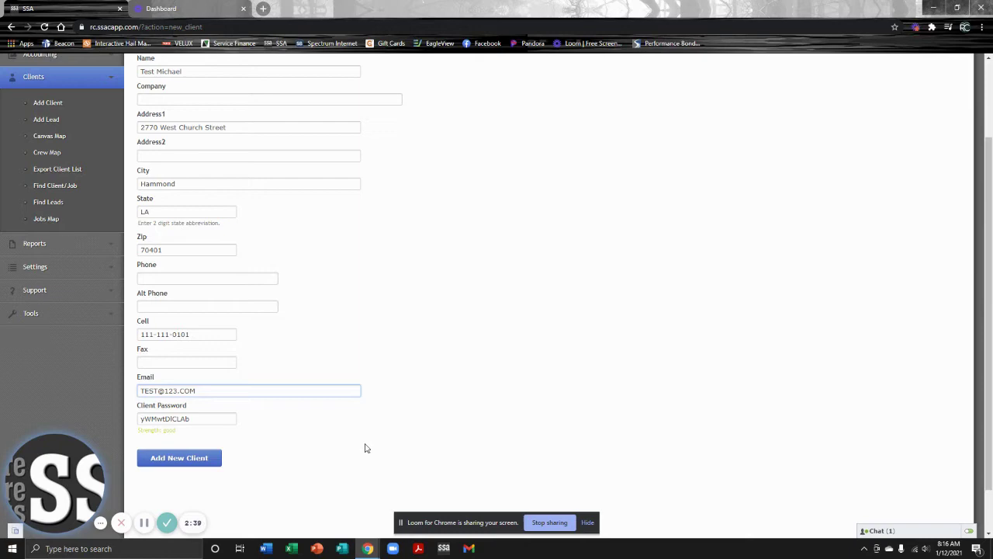
# Save the client with Add New Client to reach the Add a new Job form.
pyautogui.click(198, 459)
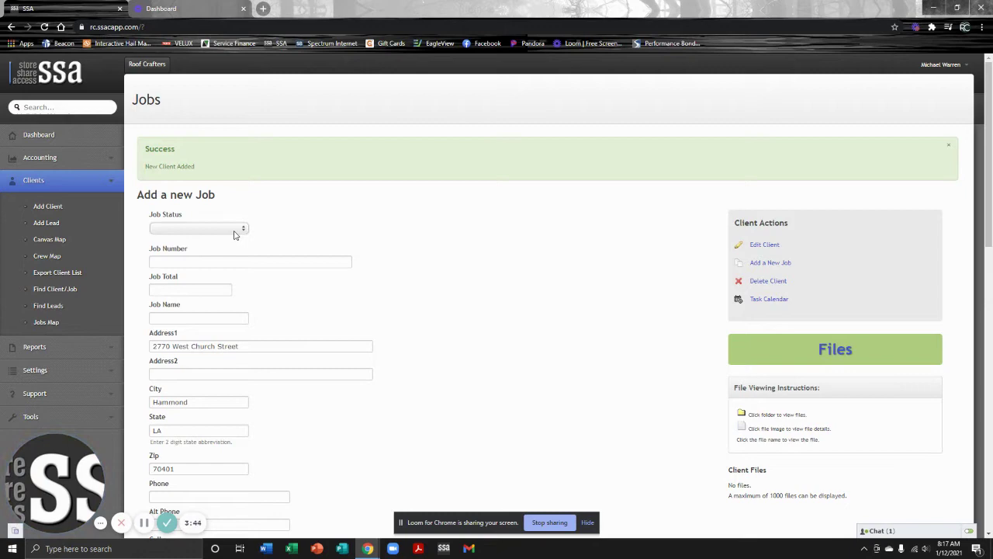
# Set the job status to Appt Set and name the job Roof.
pyautogui.click(236, 229)
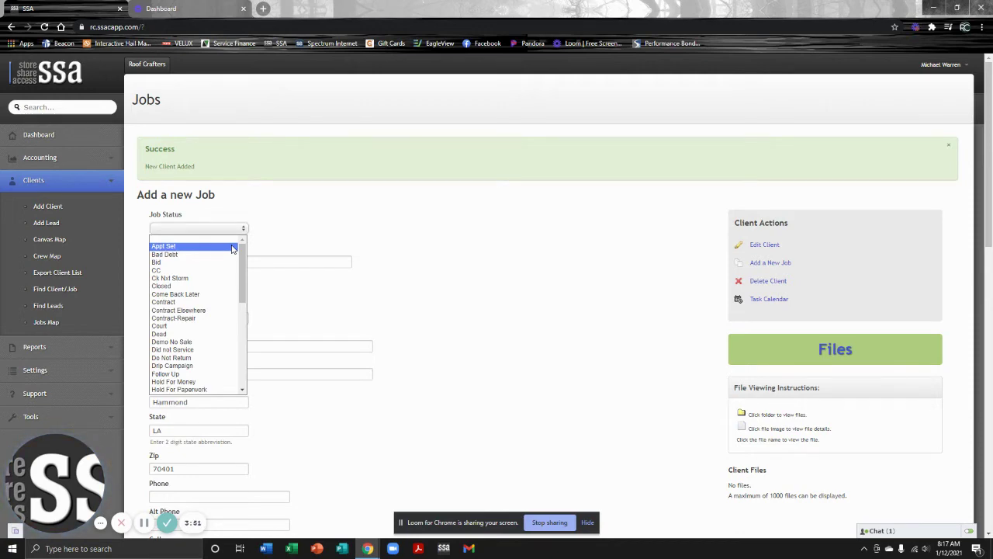
pyautogui.click(232, 246)
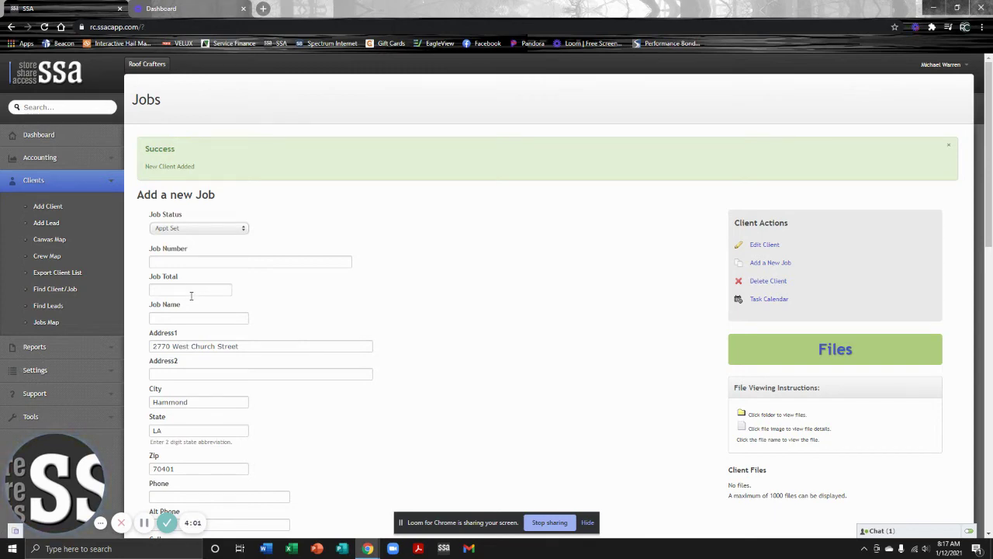
pyautogui.click(194, 318)
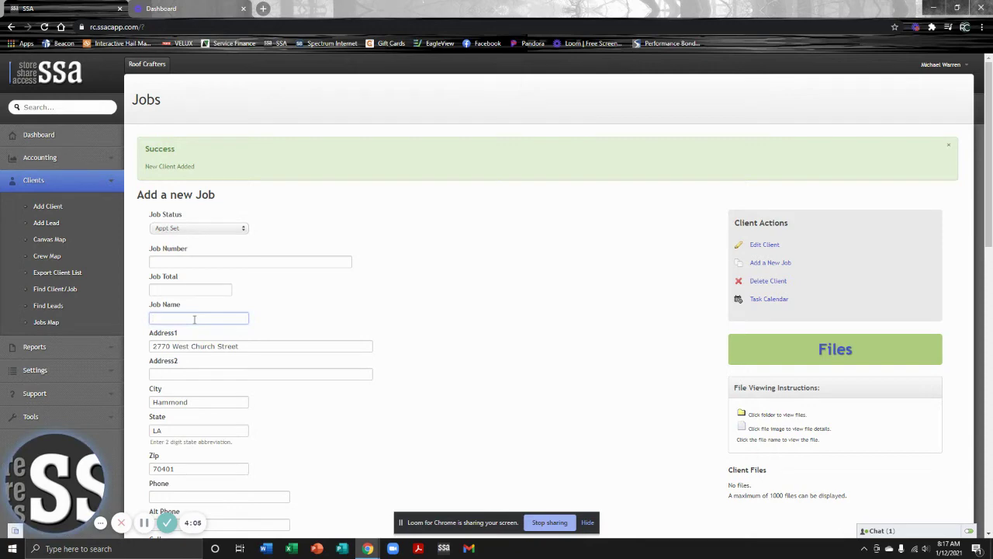
pyautogui.write('r')
pyautogui.press('BackSpace')
pyautogui.write('Roof')
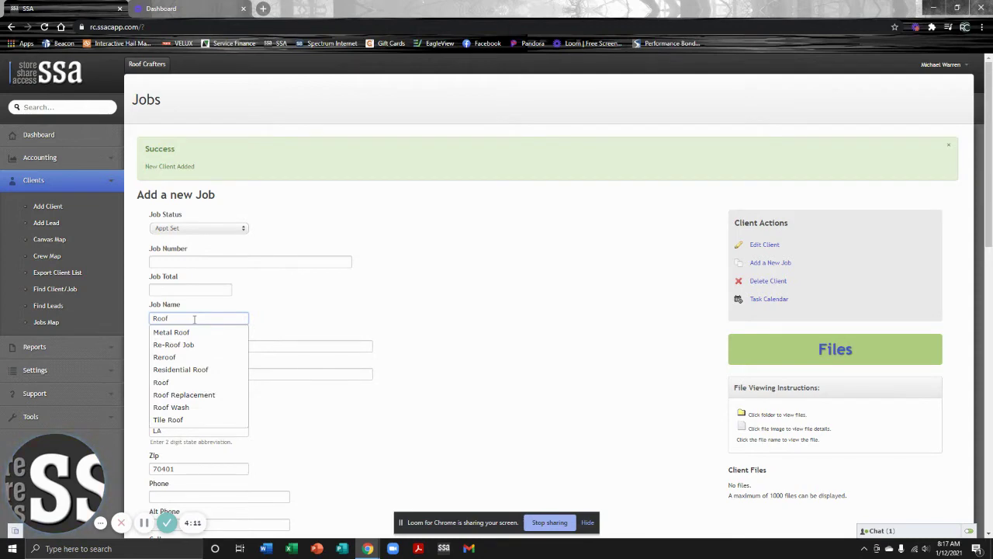
pyautogui.click(328, 328)
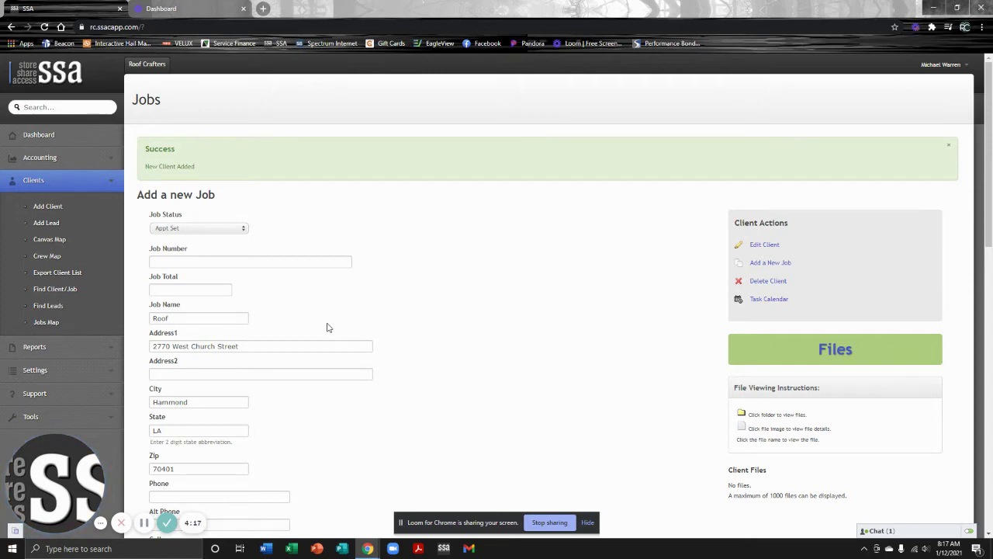
# Pick a salesman for the Roof job from the Salesman dropdown.
pyautogui.scroll(-1, 320, 332)
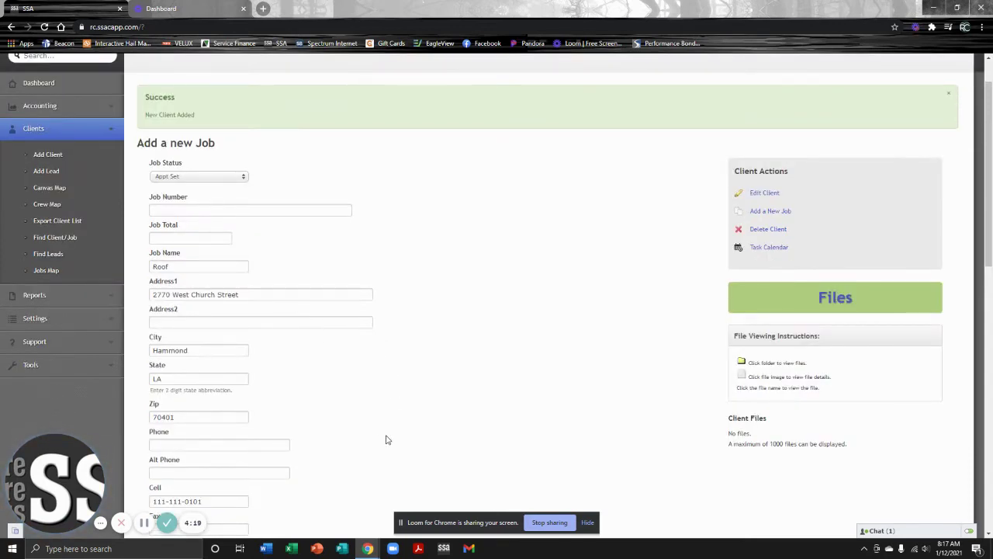
pyautogui.scroll(-2, 380, 438)
pyautogui.scroll(-1, 348, 401)
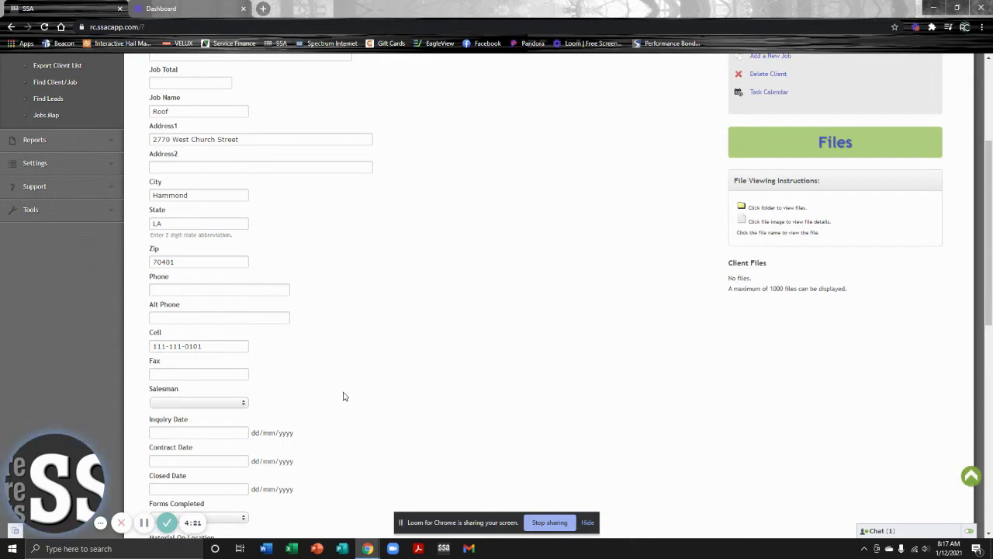
pyautogui.scroll(1, 346, 397)
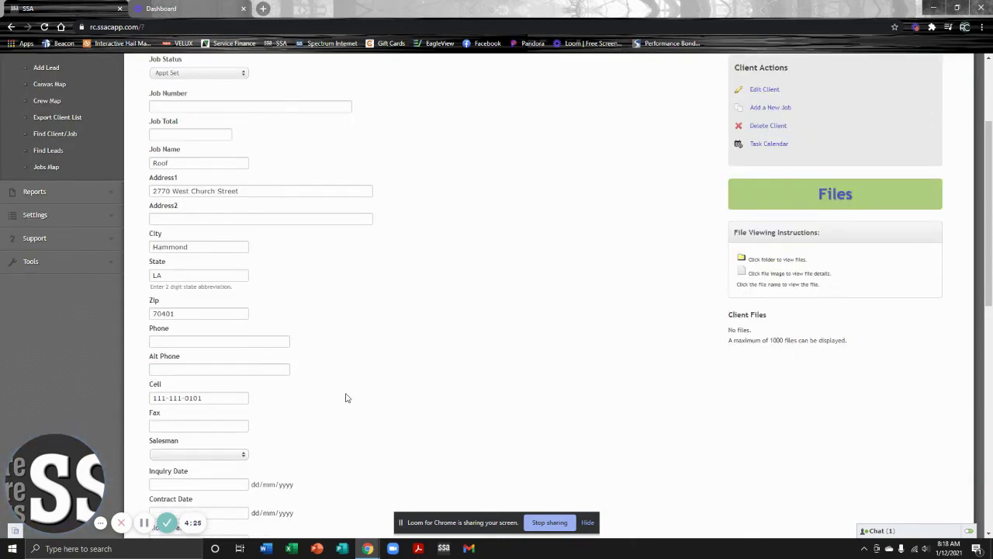
pyautogui.scroll(-1, 345, 397)
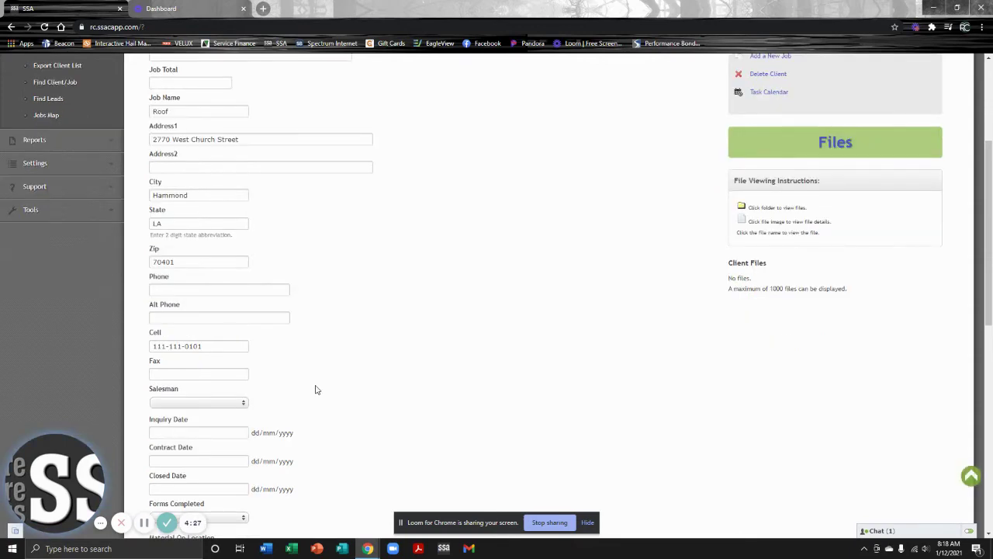
pyautogui.scroll(-1, 309, 389)
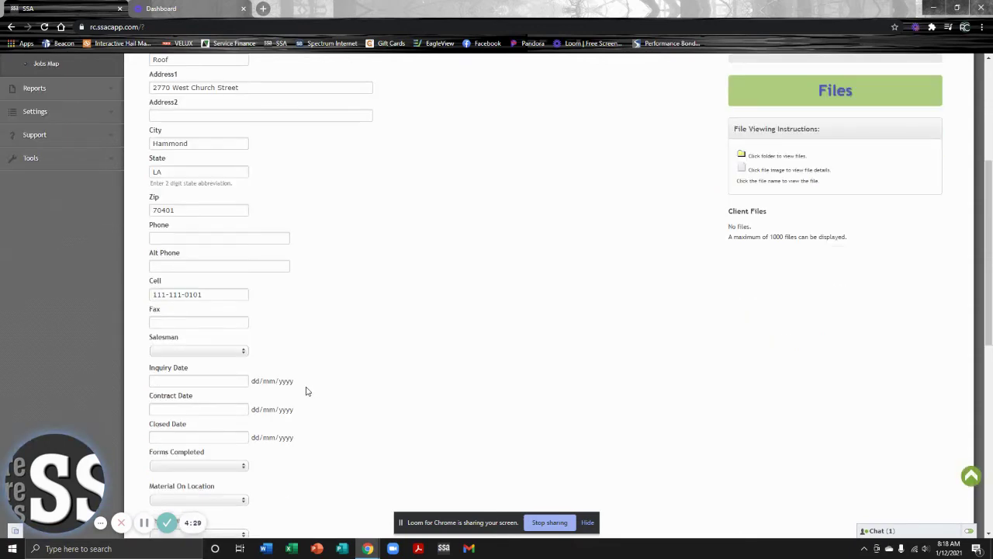
pyautogui.click(245, 353)
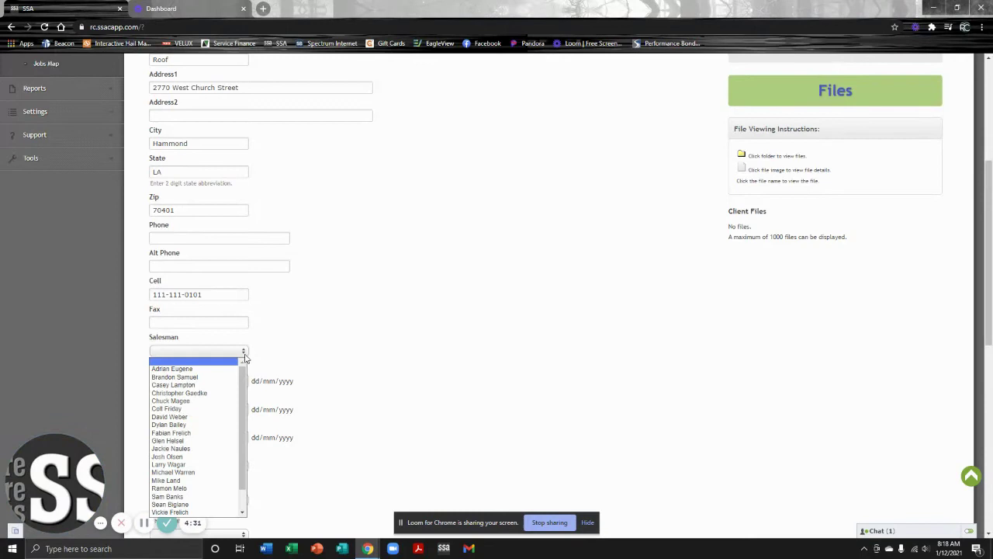
pyautogui.click(227, 472)
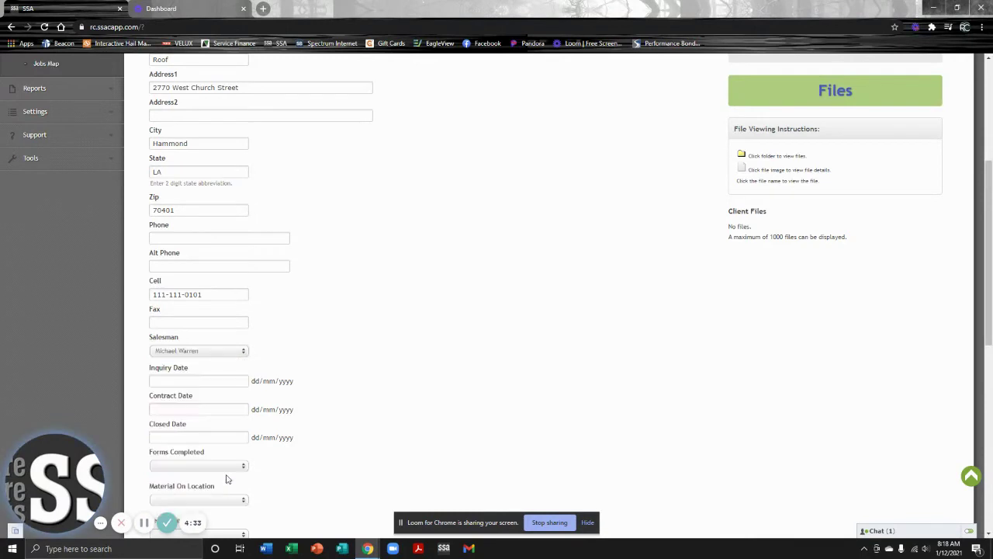
pyautogui.click(188, 380)
pyautogui.click(335, 355)
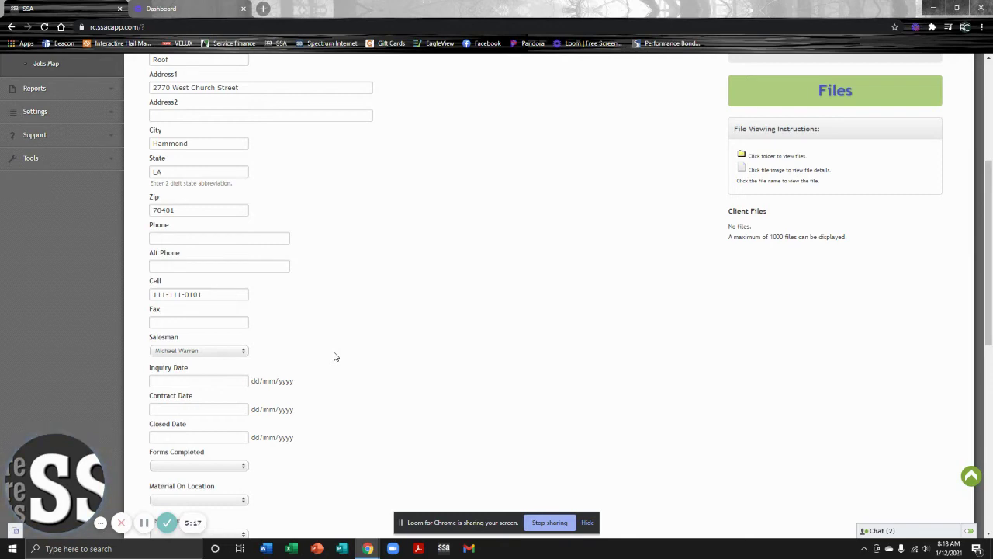
# Choose January 12, 2021 as the Inquiry Date in the date picker.
pyautogui.click(193, 380)
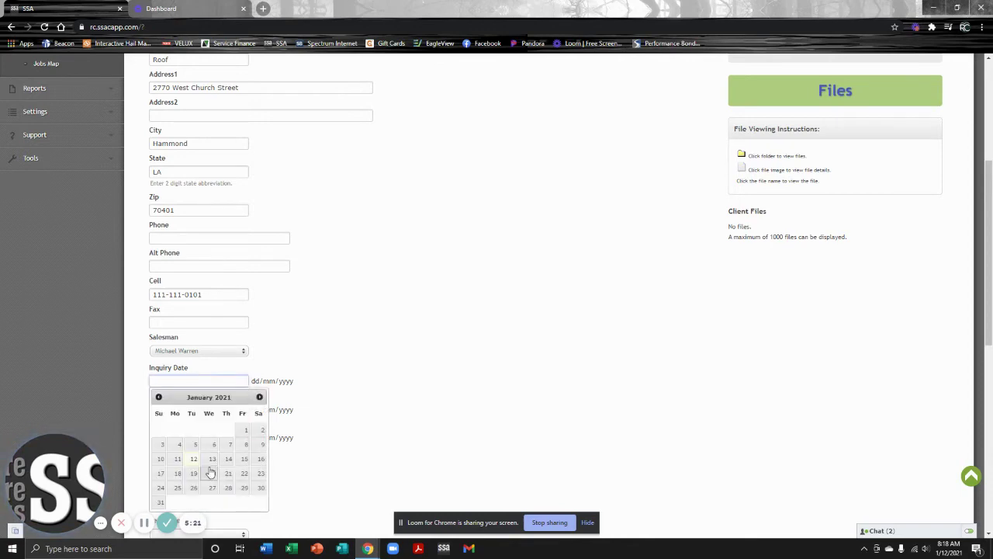
pyautogui.click(196, 463)
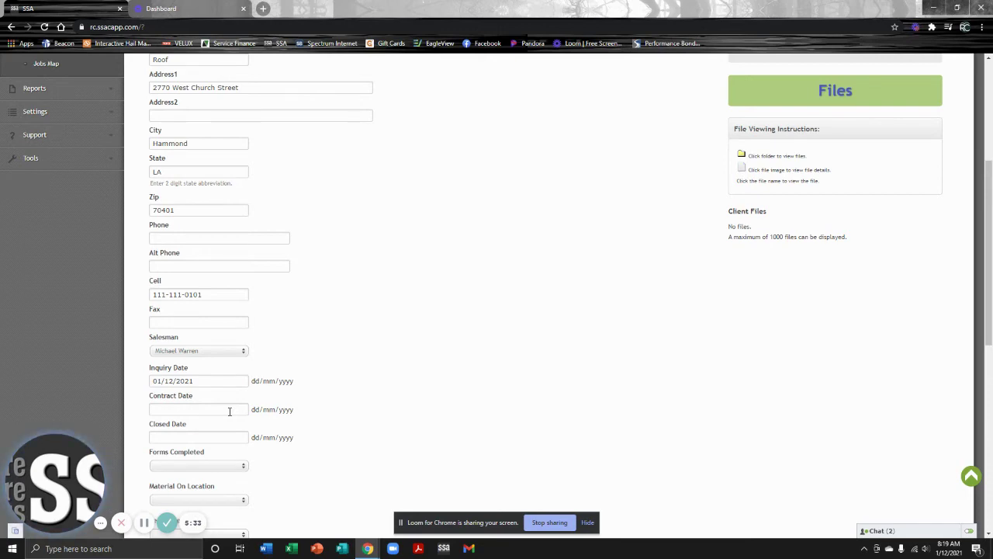
pyautogui.scroll(-2, 380, 387)
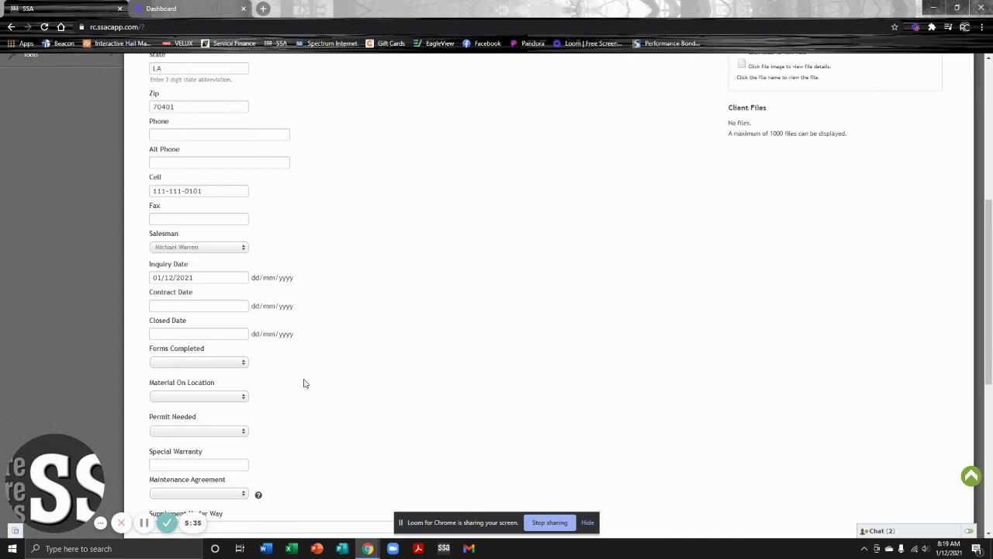
pyautogui.scroll(-1, 319, 372)
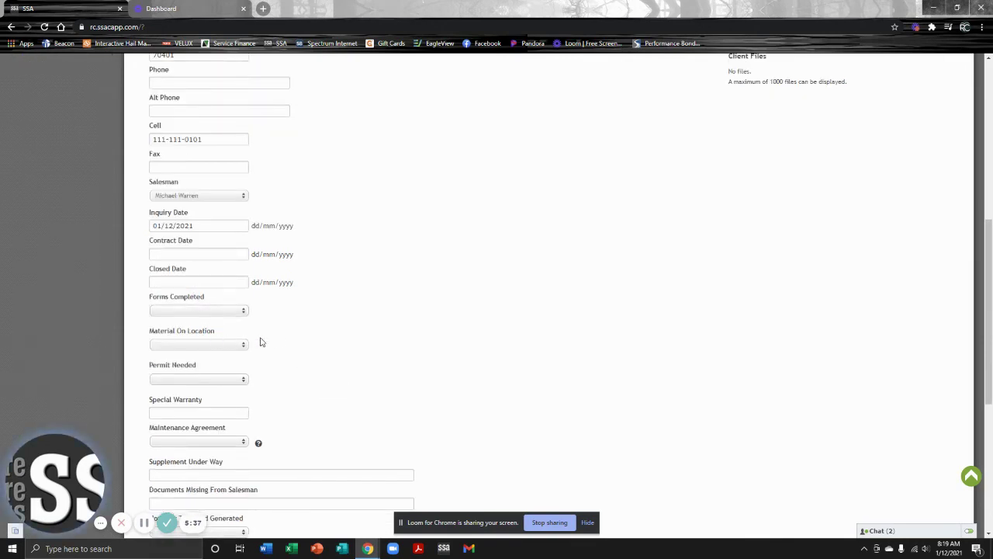
pyautogui.scroll(-1, 268, 333)
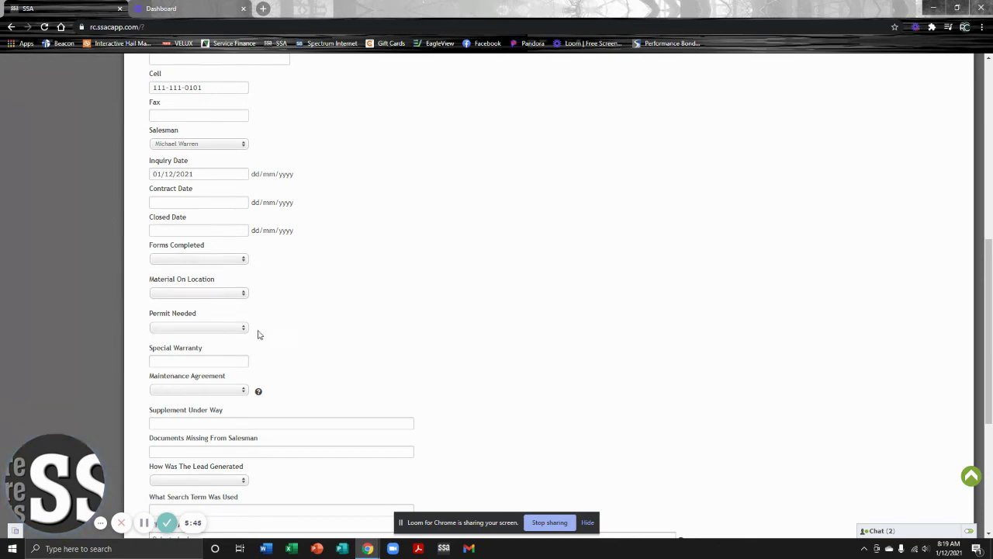
pyautogui.click(240, 325)
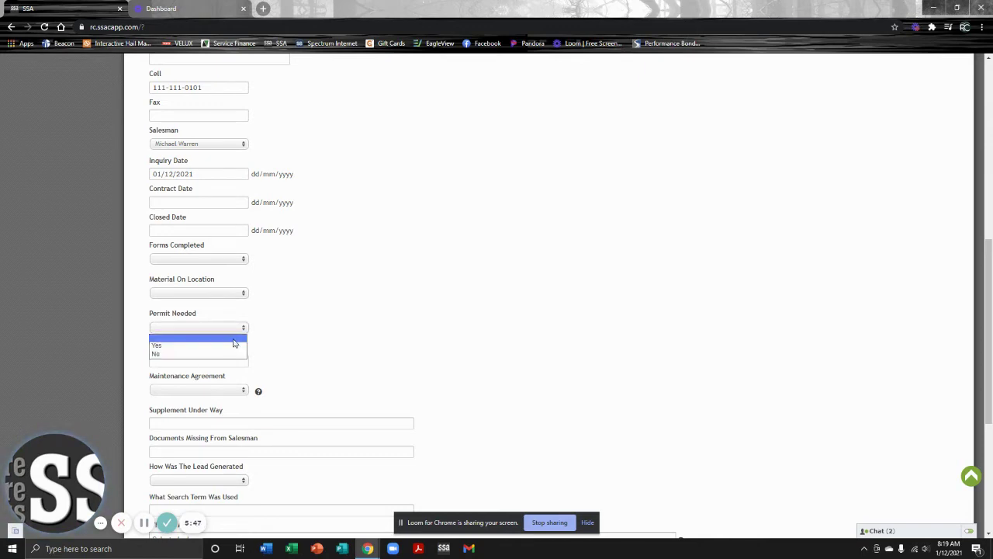
pyautogui.click(336, 358)
pyautogui.click(243, 292)
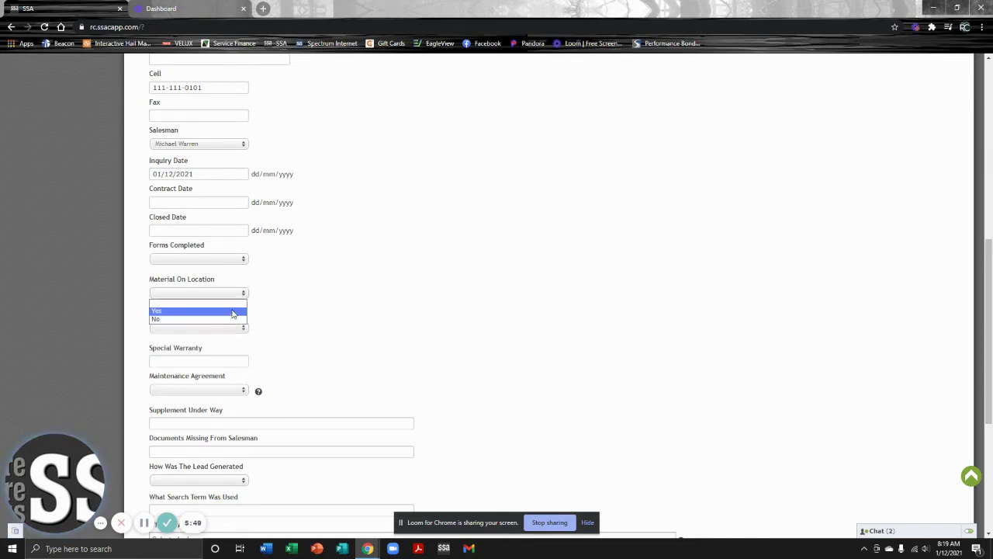
pyautogui.click(301, 316)
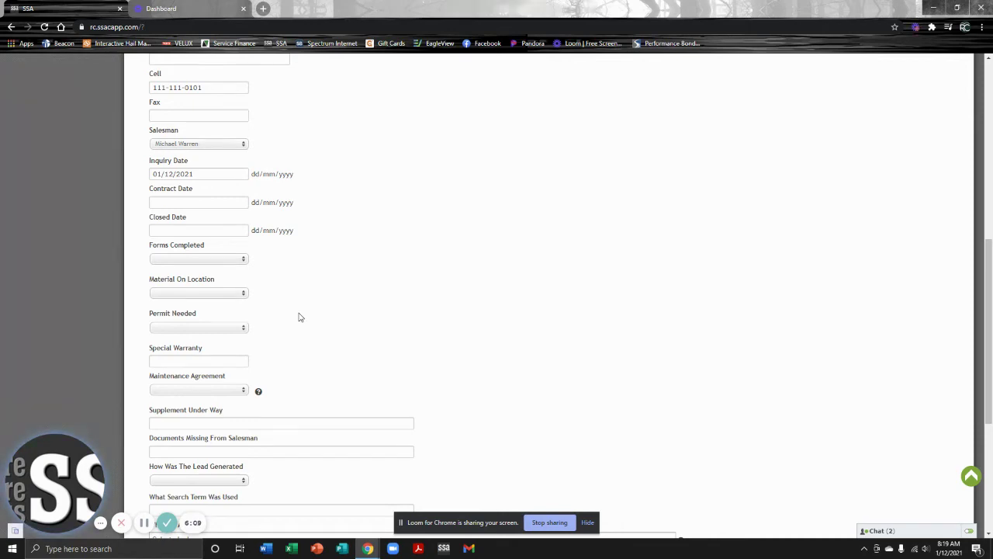
pyautogui.scroll(-1, 299, 317)
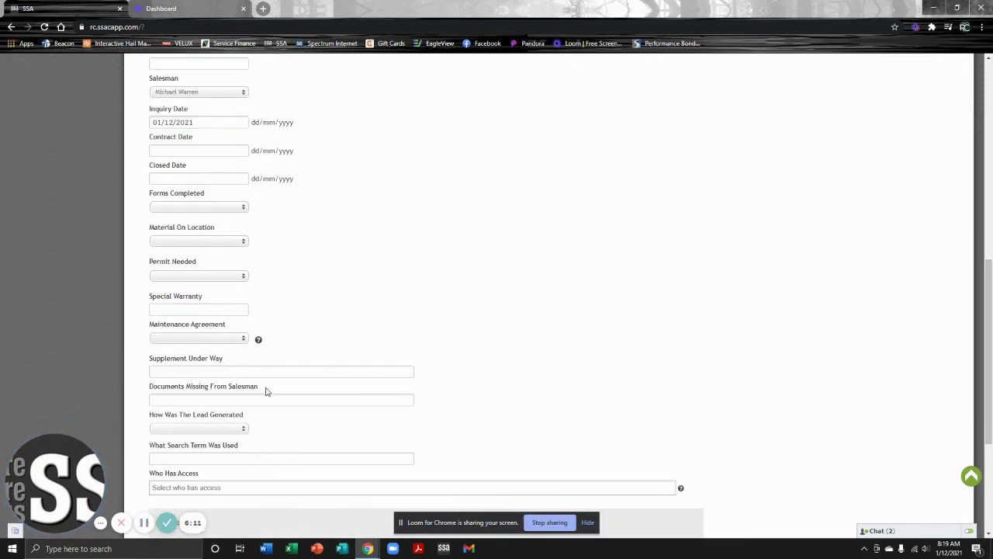
pyautogui.scroll(-1, 266, 392)
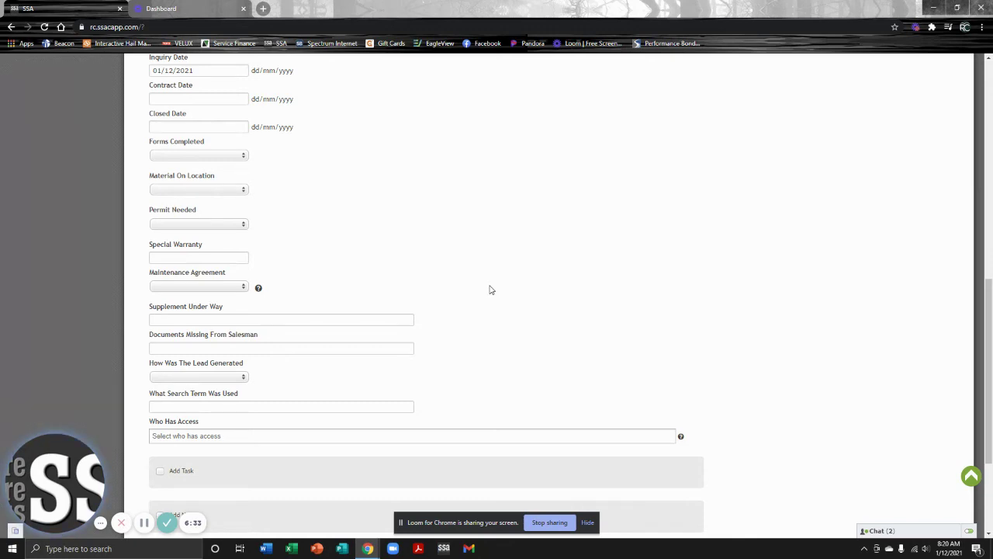
pyautogui.scroll(-2, 272, 297)
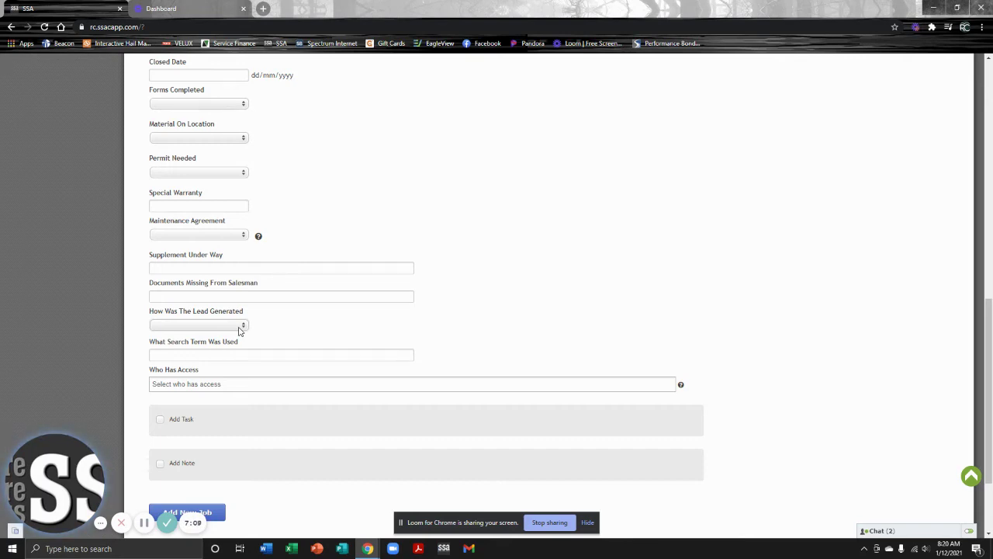
# Select GMB under How Was The Lead Generated.
pyautogui.click(239, 327)
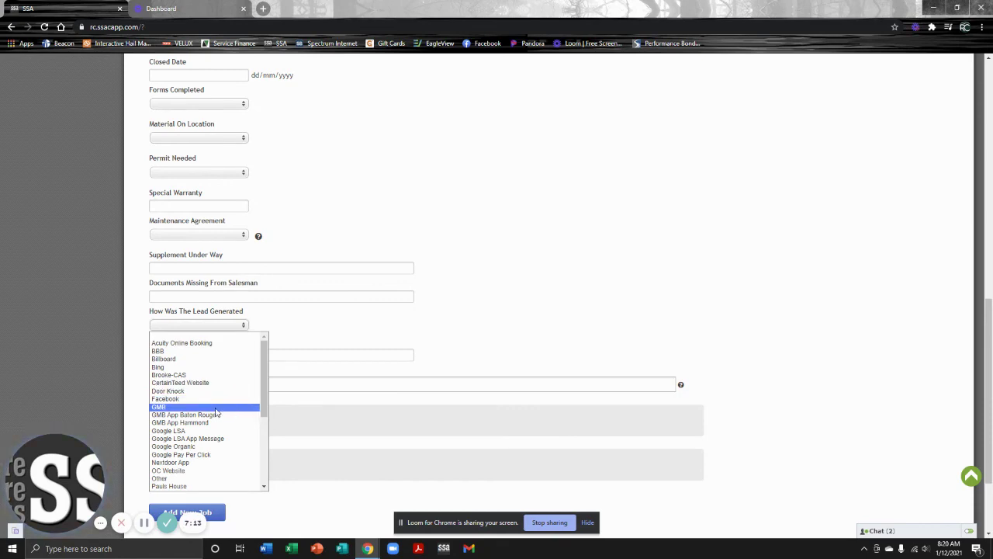
pyautogui.click(217, 409)
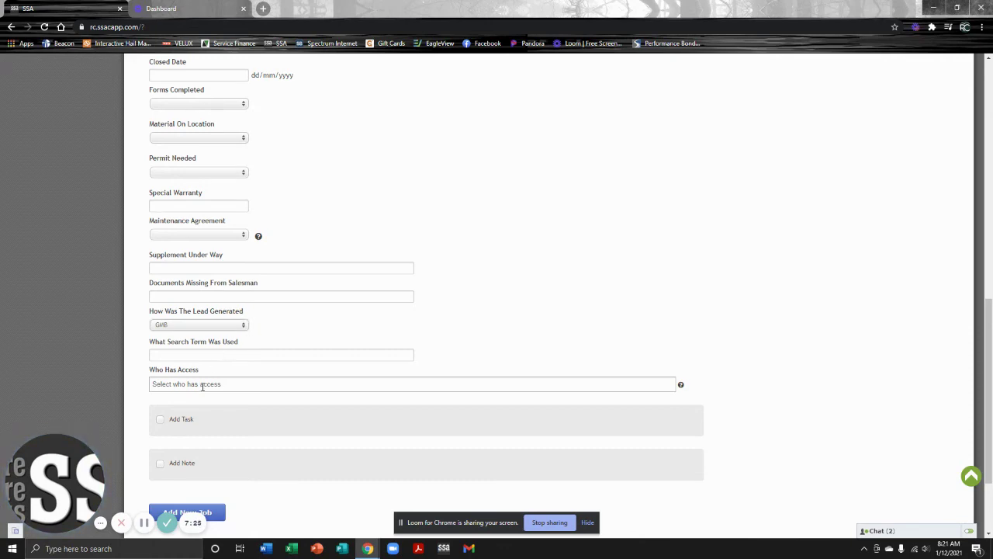
pyautogui.scroll(-1, 195, 410)
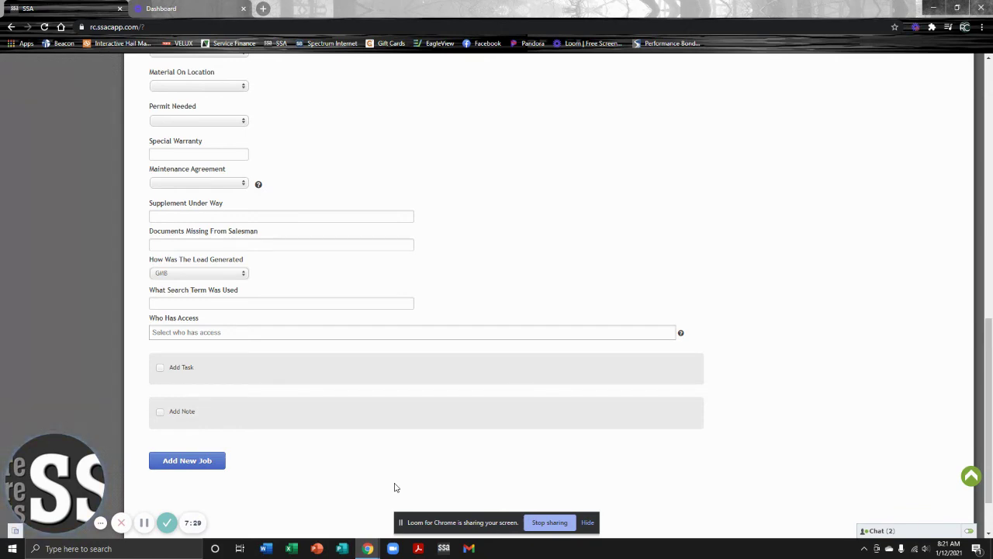
# Enable Add Task and enter the client's name as the task name.
pyautogui.click(160, 370)
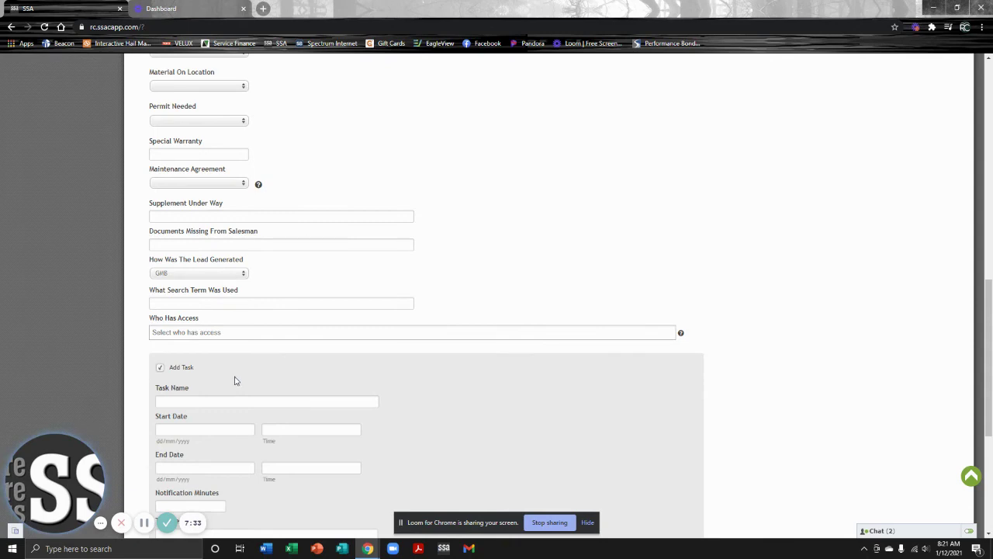
pyautogui.scroll(-2, 310, 396)
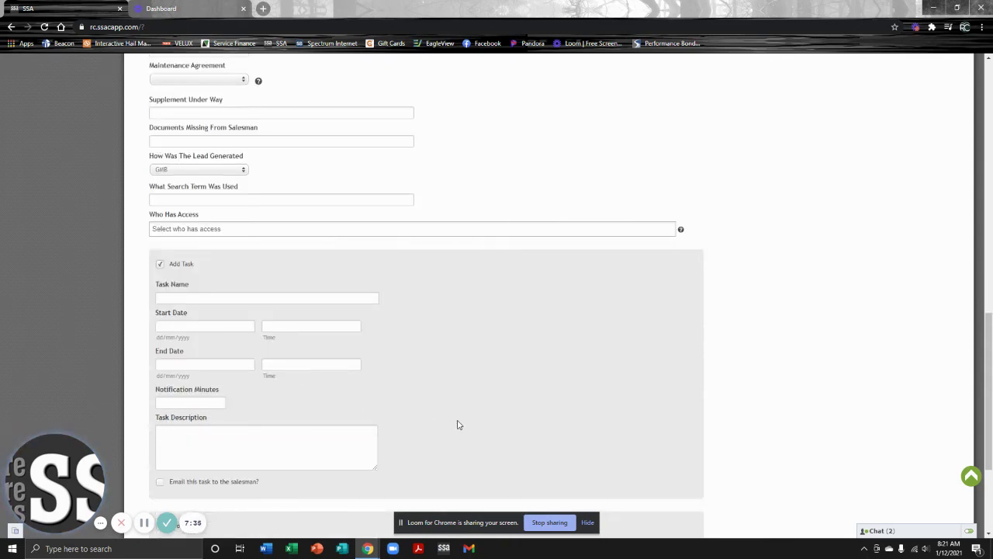
pyautogui.click(236, 301)
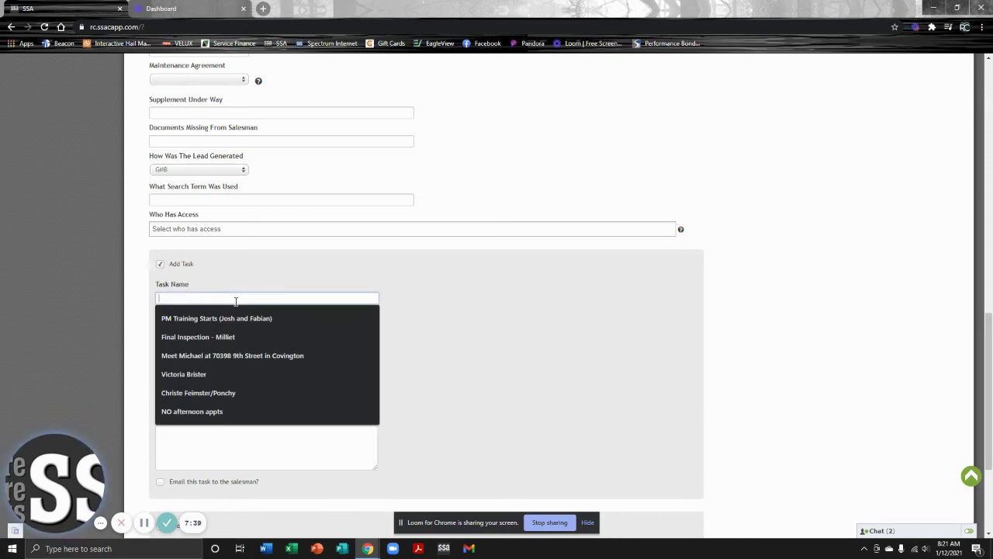
pyautogui.write('Test M')
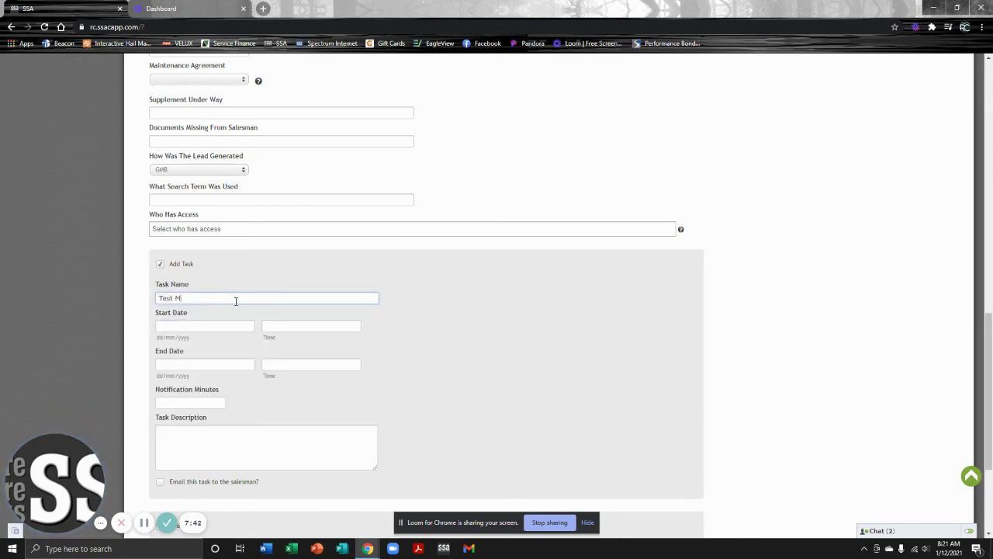
pyautogui.write('ichael')
pyautogui.press('Tab')
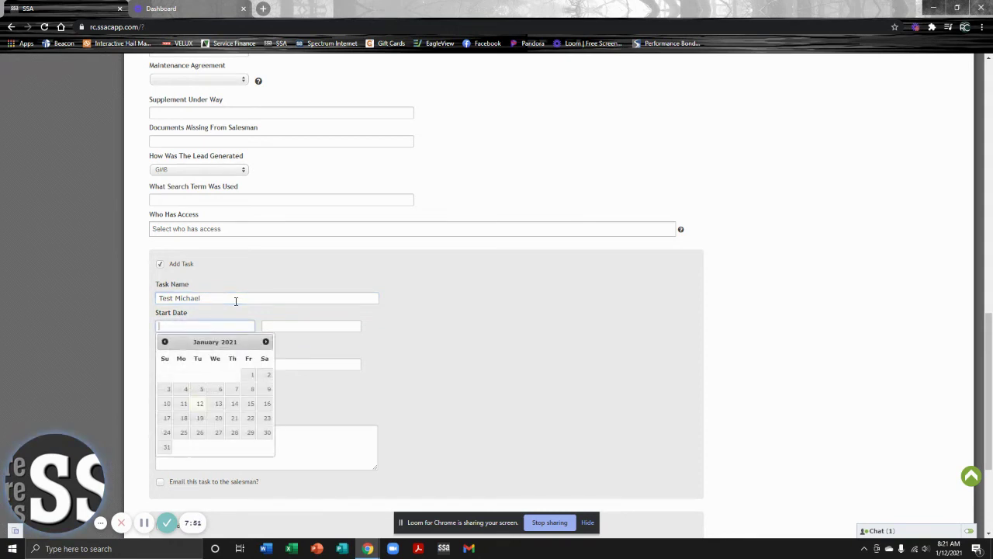
# Set the task start to January 19, 2021 at 09:00 AM.
pyautogui.click(199, 417)
pyautogui.click(284, 331)
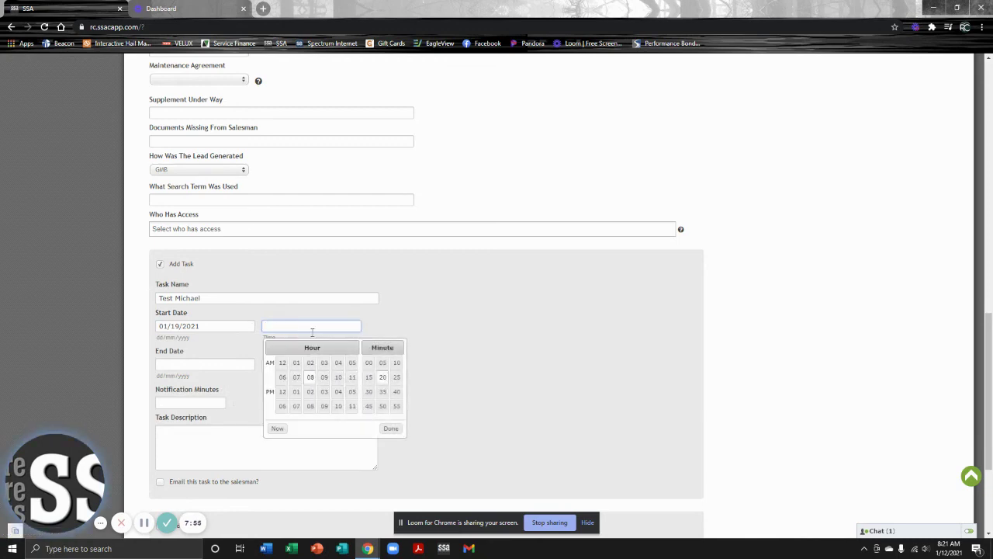
pyautogui.click(325, 377)
pyautogui.click(370, 364)
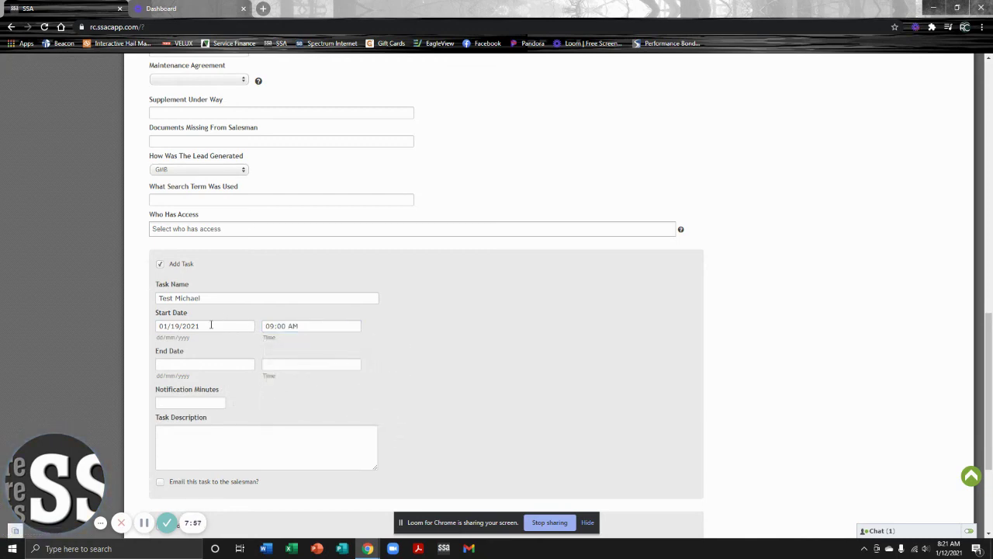
# Set the task end to January 19, 2021 at 10:00 AM.
pyautogui.click(204, 364)
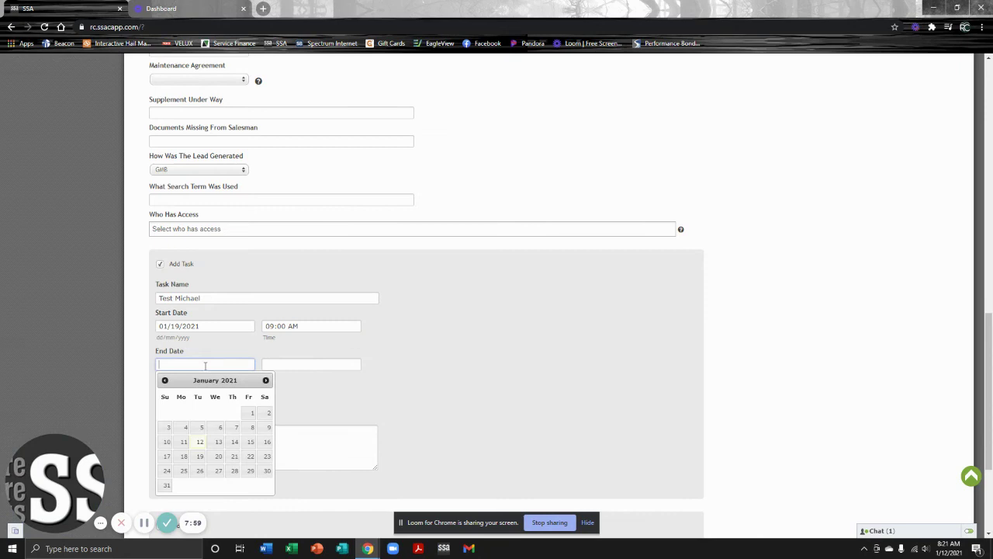
pyautogui.click(199, 457)
pyautogui.click(286, 365)
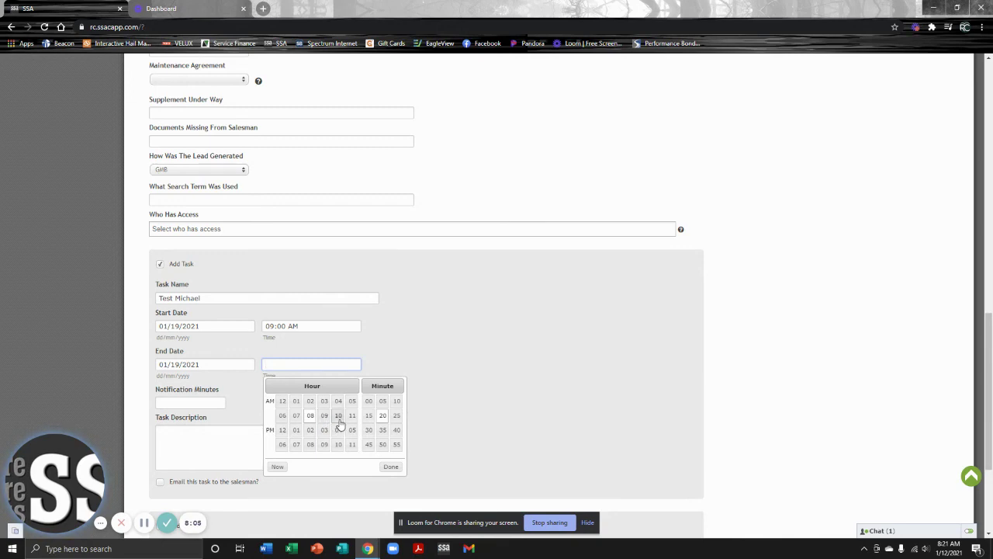
pyautogui.click(338, 416)
pyautogui.click(367, 402)
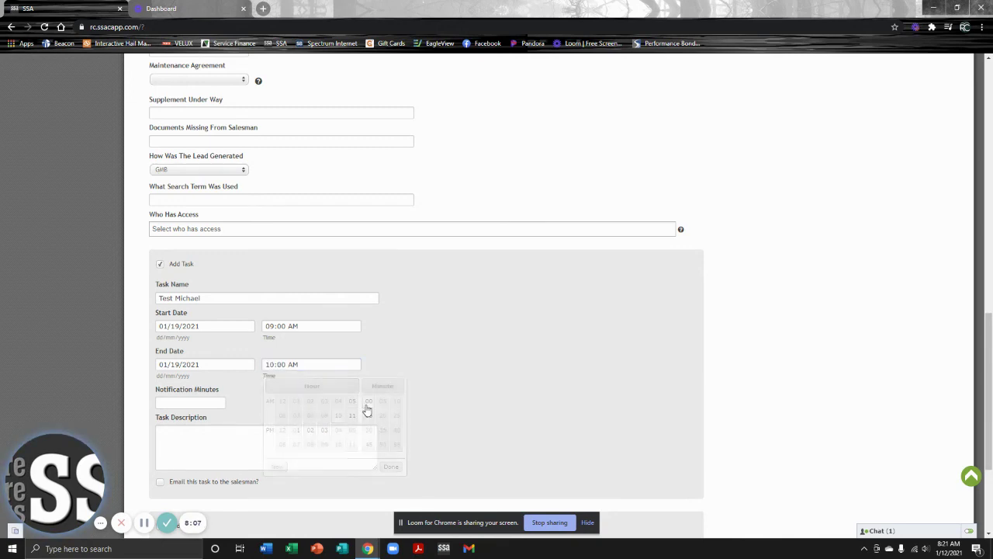
pyautogui.click(192, 403)
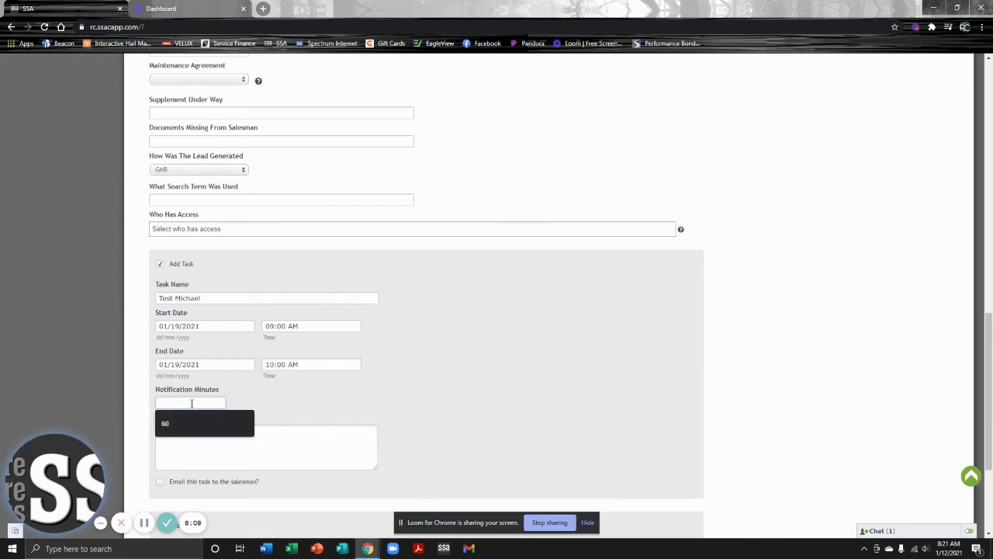
# Enter 60 notification minutes and description 'Test', and enable emailing the task to the salesman.
pyautogui.write('60')
pyautogui.scroll(-1, 194, 405)
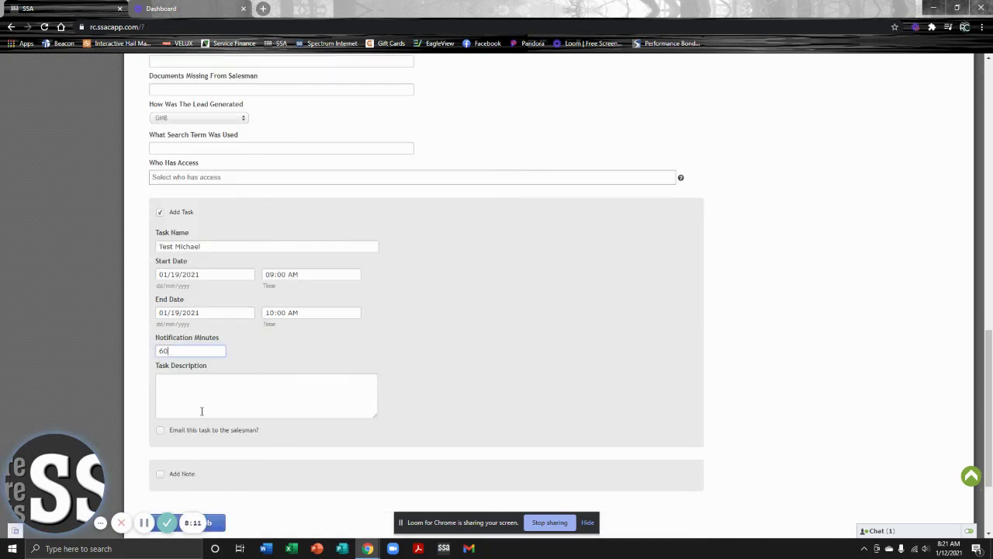
pyautogui.click(220, 406)
pyautogui.write('Test')
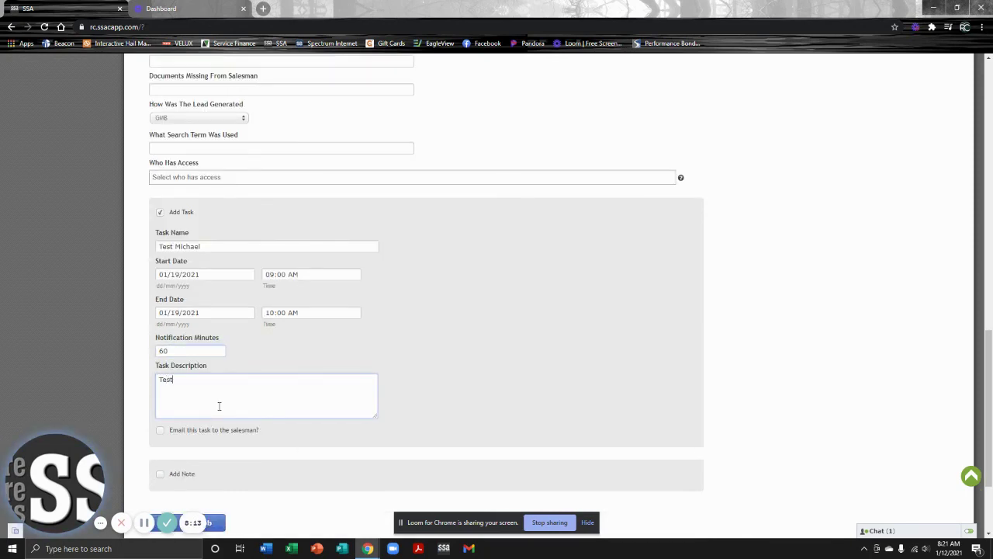
pyautogui.click(161, 433)
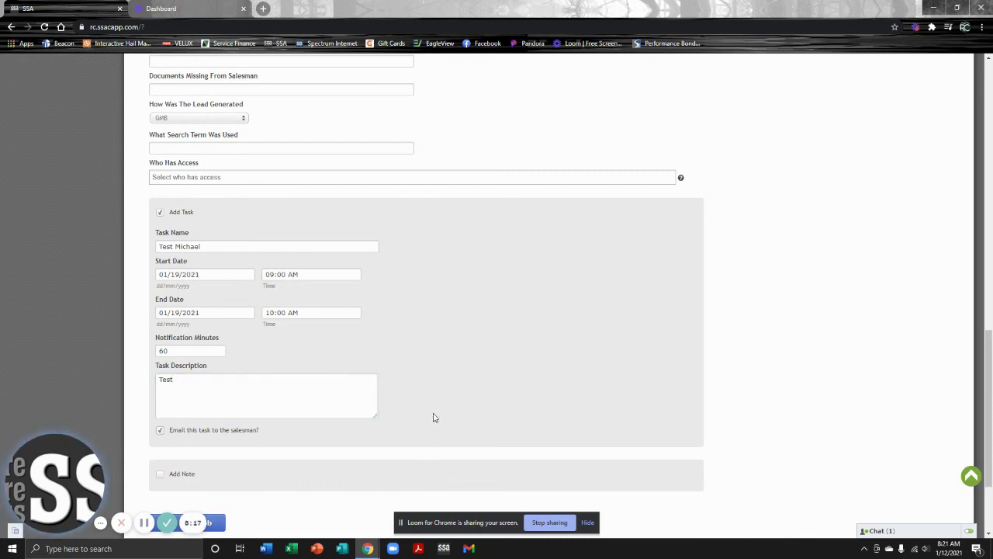
pyautogui.scroll(-1, 435, 415)
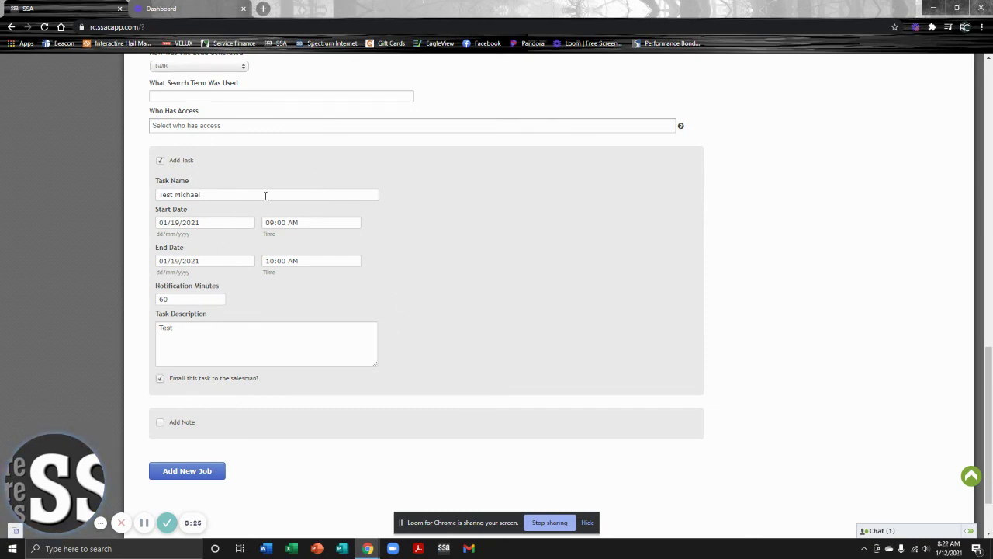
# Save the Roof job and its appointment task with Add New Job.
pyautogui.click(206, 473)
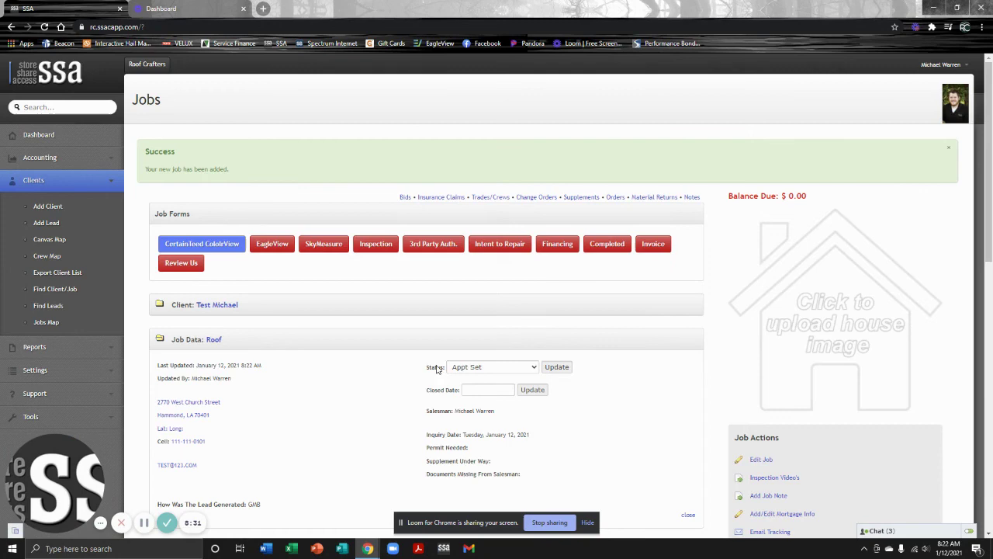
pyautogui.scroll(-1, 348, 402)
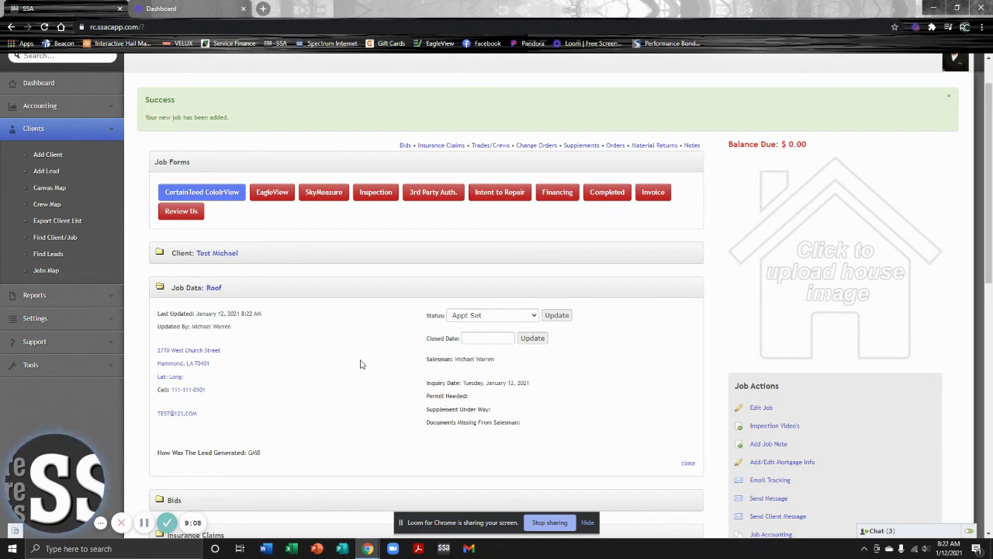
# Review the Roof job page, then open the test client's record from the Client link.
pyautogui.scroll(-1, 359, 363)
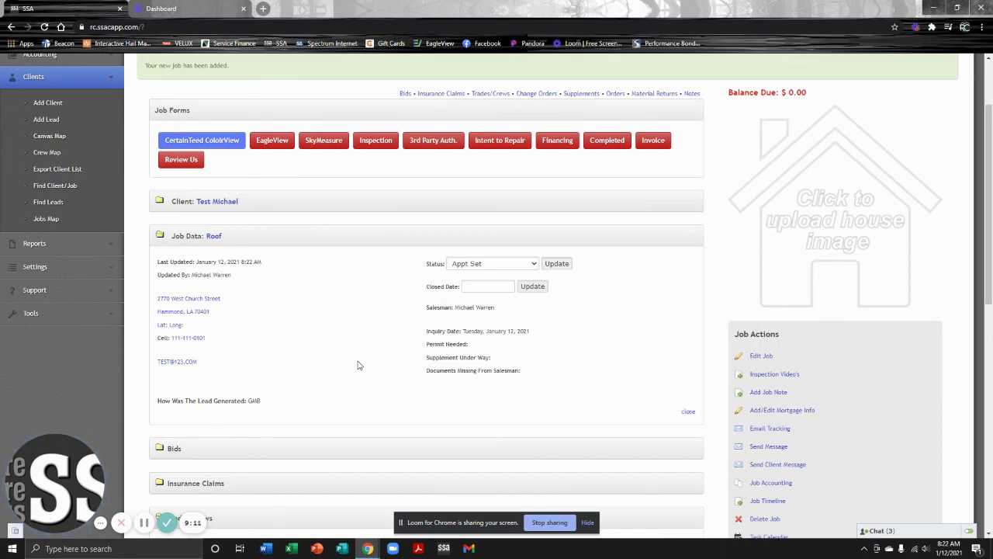
pyautogui.scroll(-1, 364, 364)
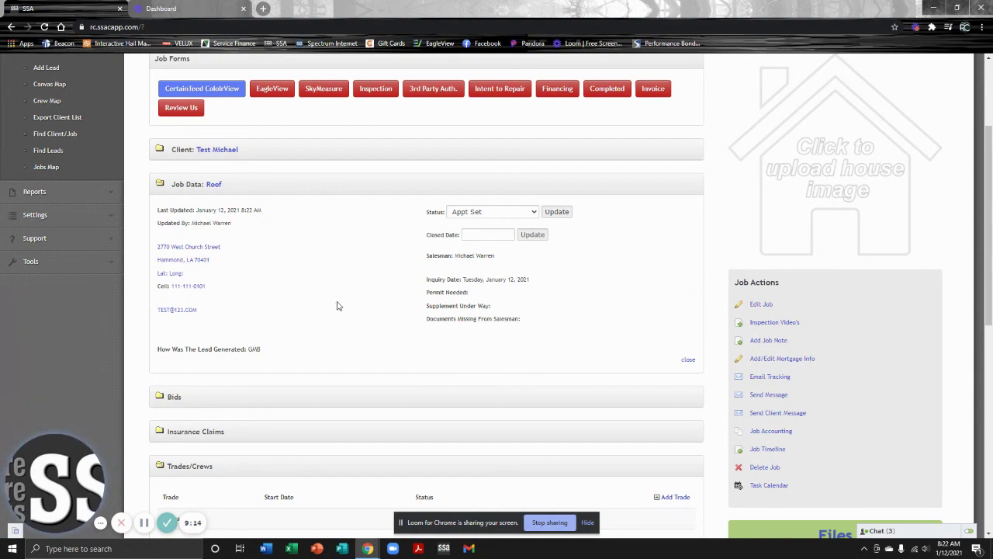
pyautogui.scroll(-9, 339, 321)
pyautogui.scroll(10, 362, 384)
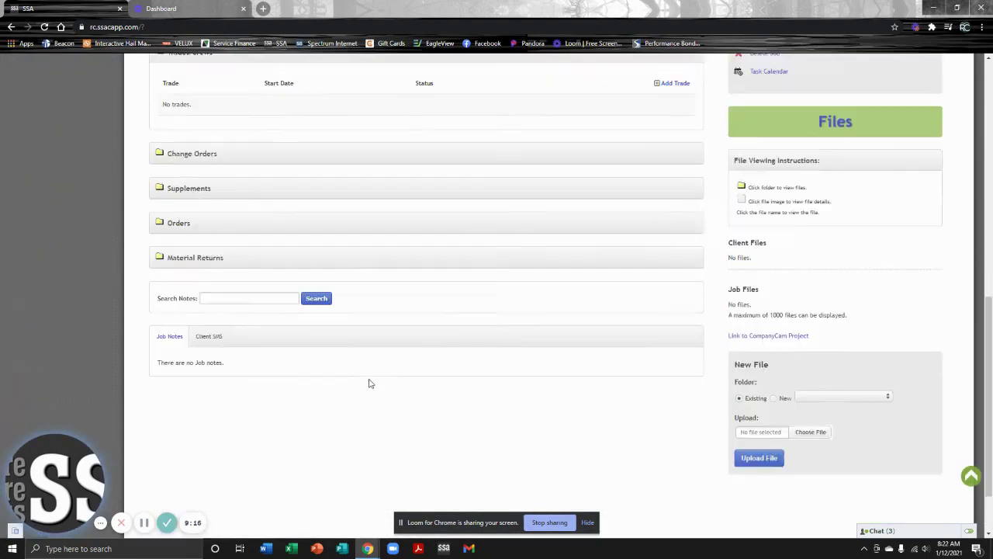
pyautogui.scroll(1, 372, 380)
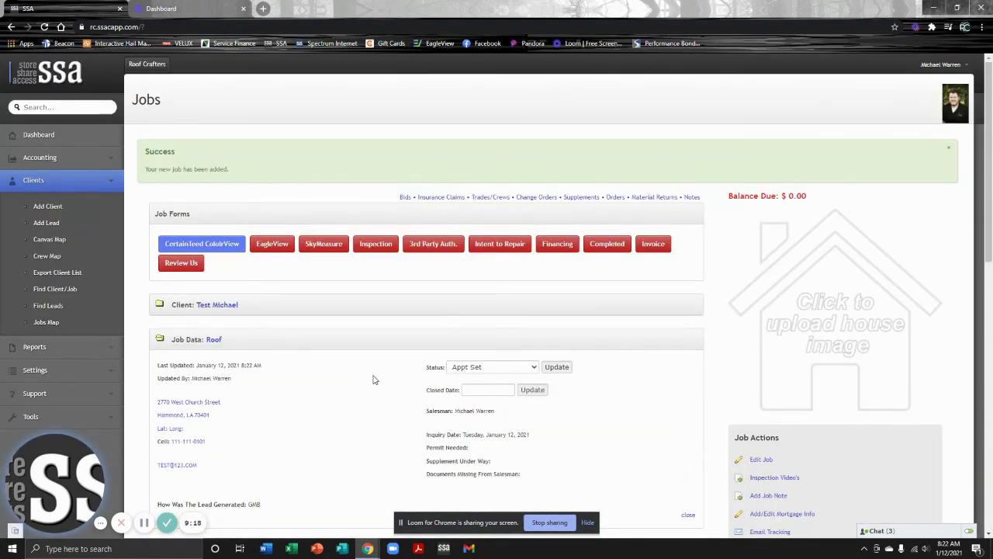
pyautogui.click(227, 307)
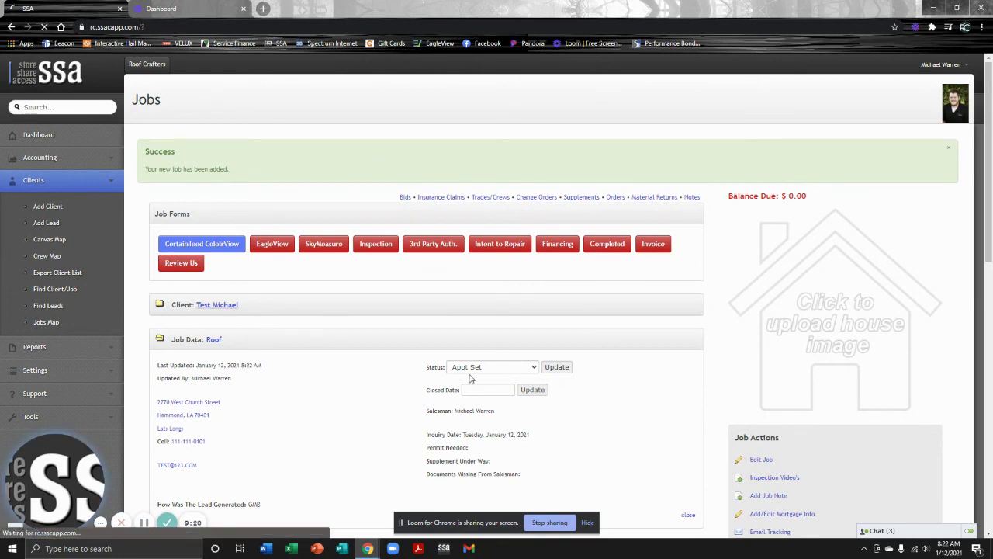